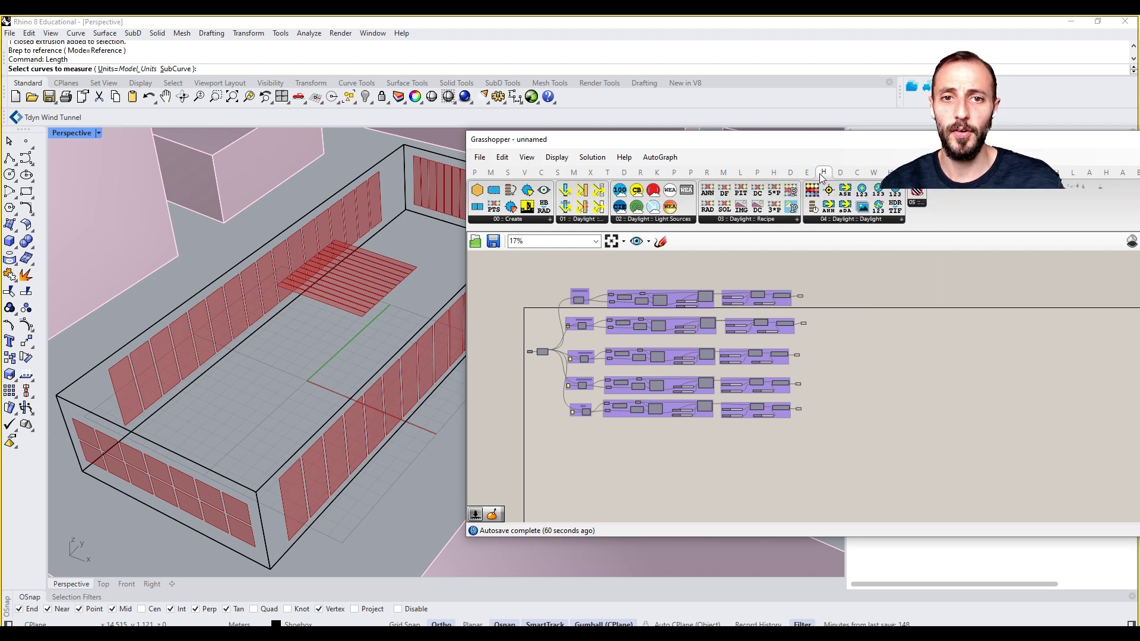
Browse the HB-Legacy, HoneybeePlus, UI and HB-Radiance component tabs
left_click(889, 173)
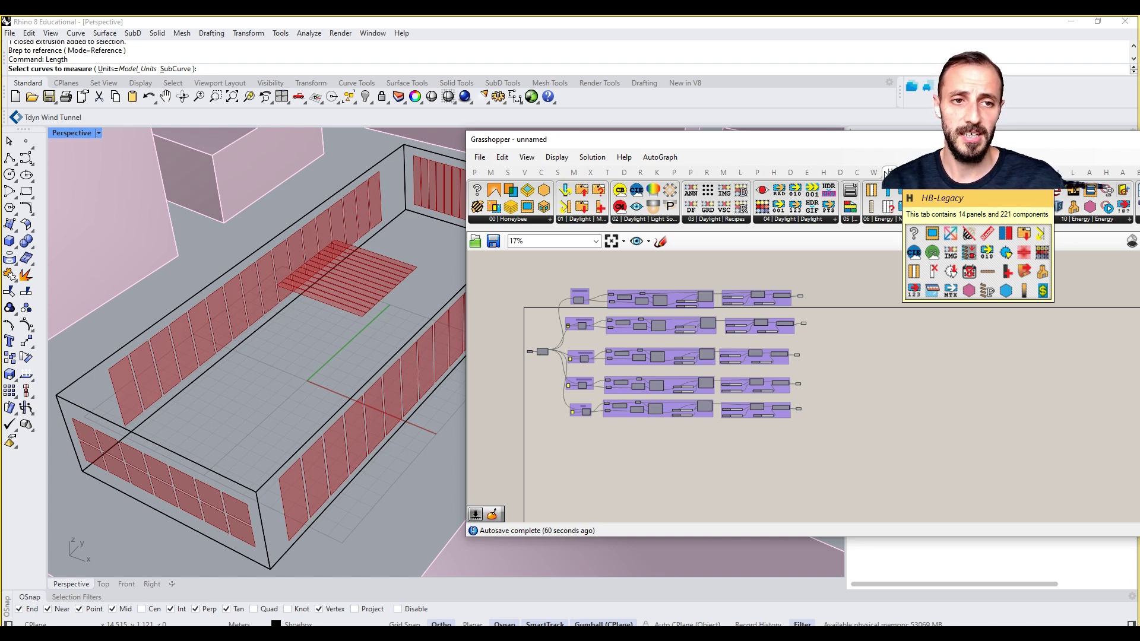
left_click(828, 173)
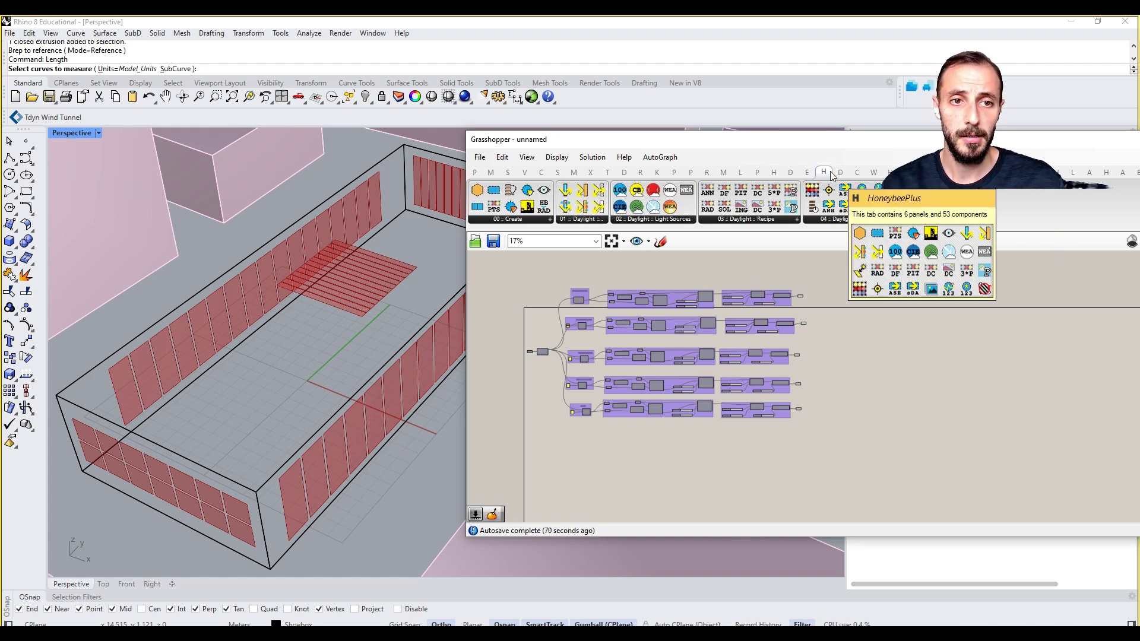
left_click(774, 173)
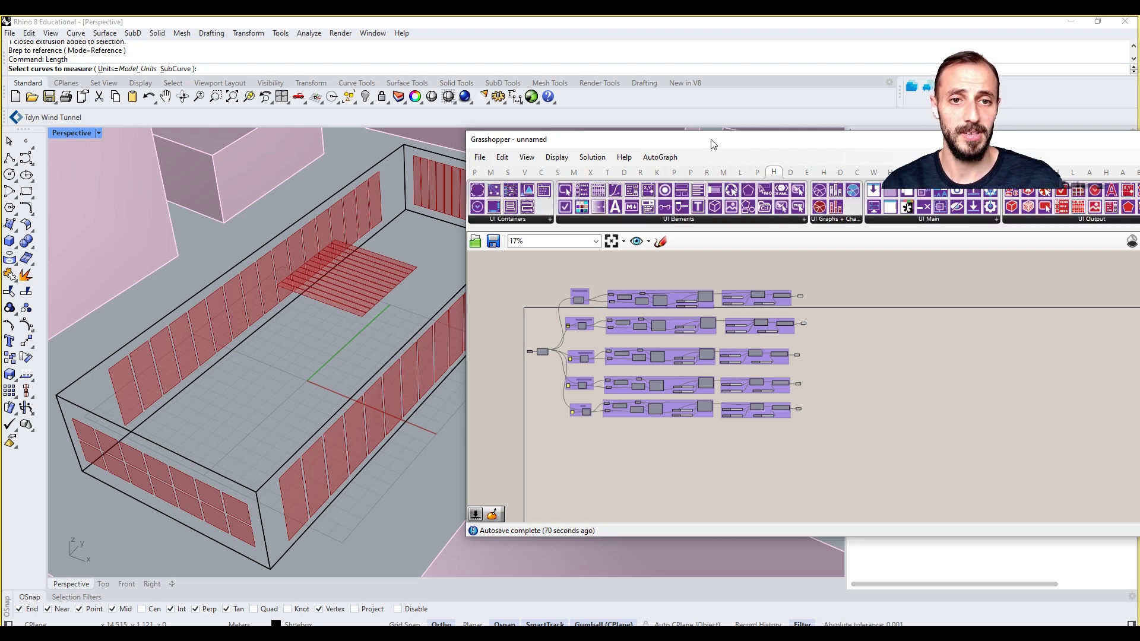
left_click_drag(712, 144, 623, 138)
mouse_move(614, 167)
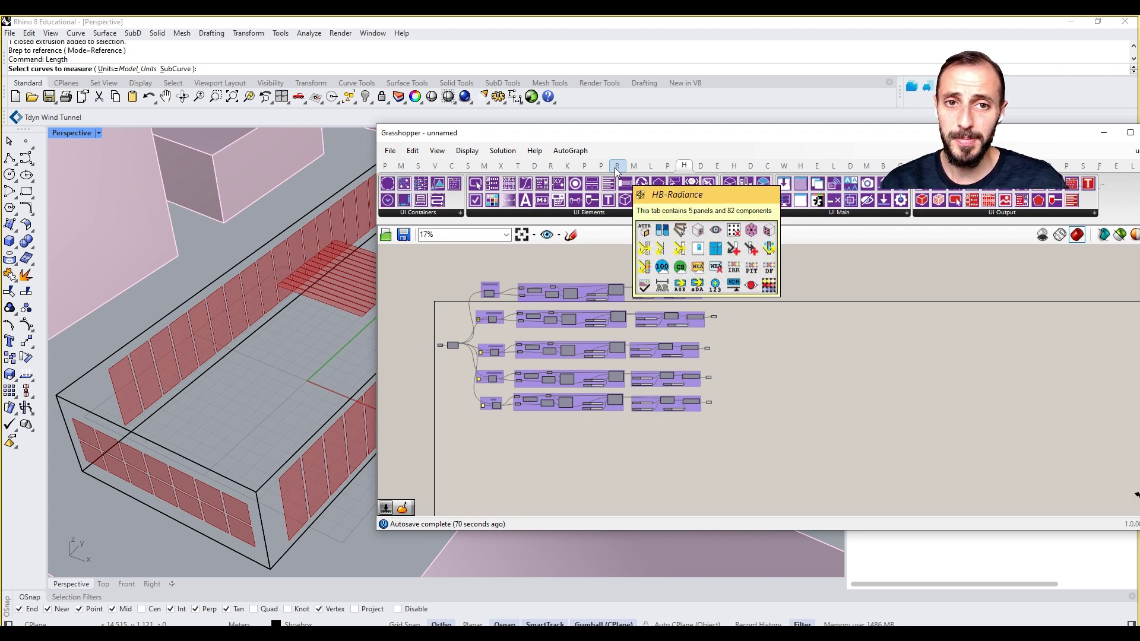
left_click(614, 168)
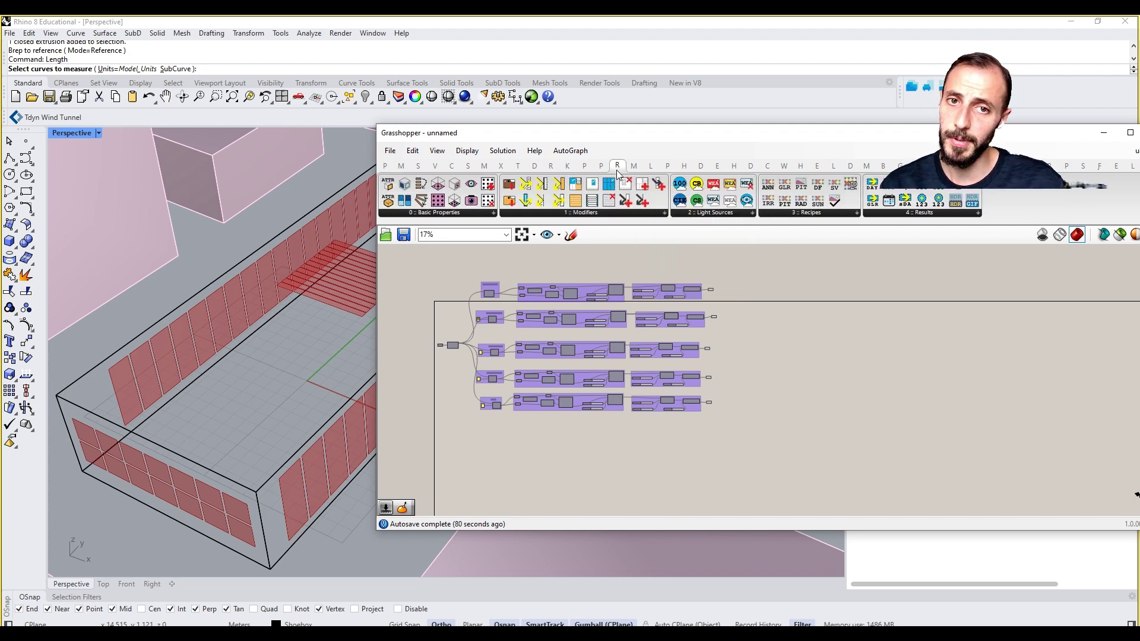
Open the HB-Radiance 3 :: Recipes dropdown listing HB Annual Daylight and HB Daylight Factor
mouse_move(619, 170)
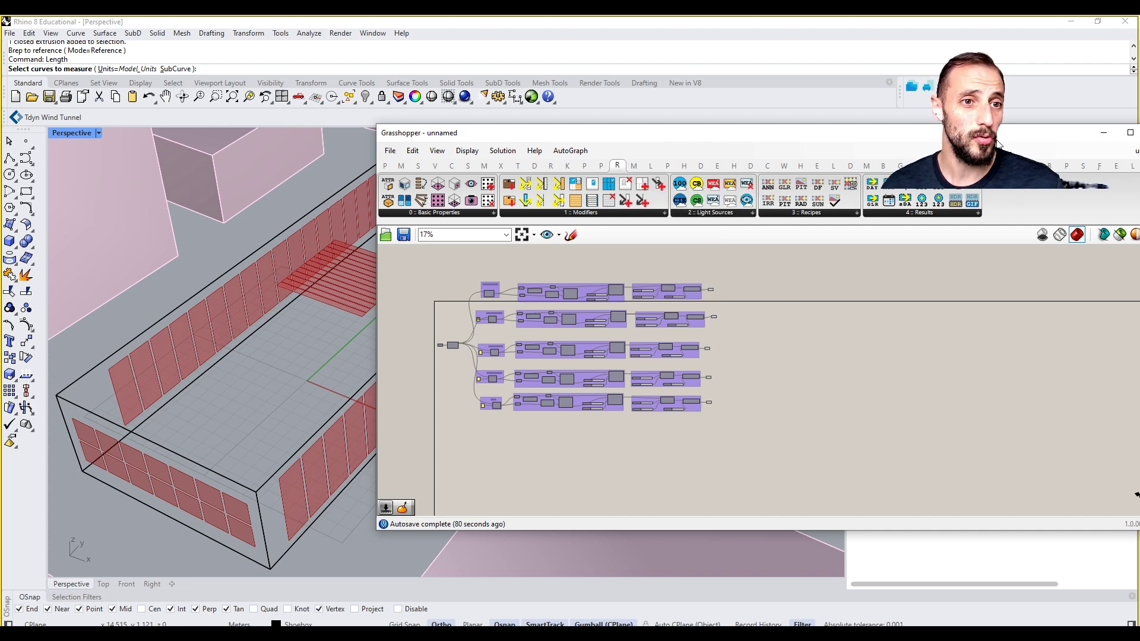
left_click_drag(997, 138, 872, 130)
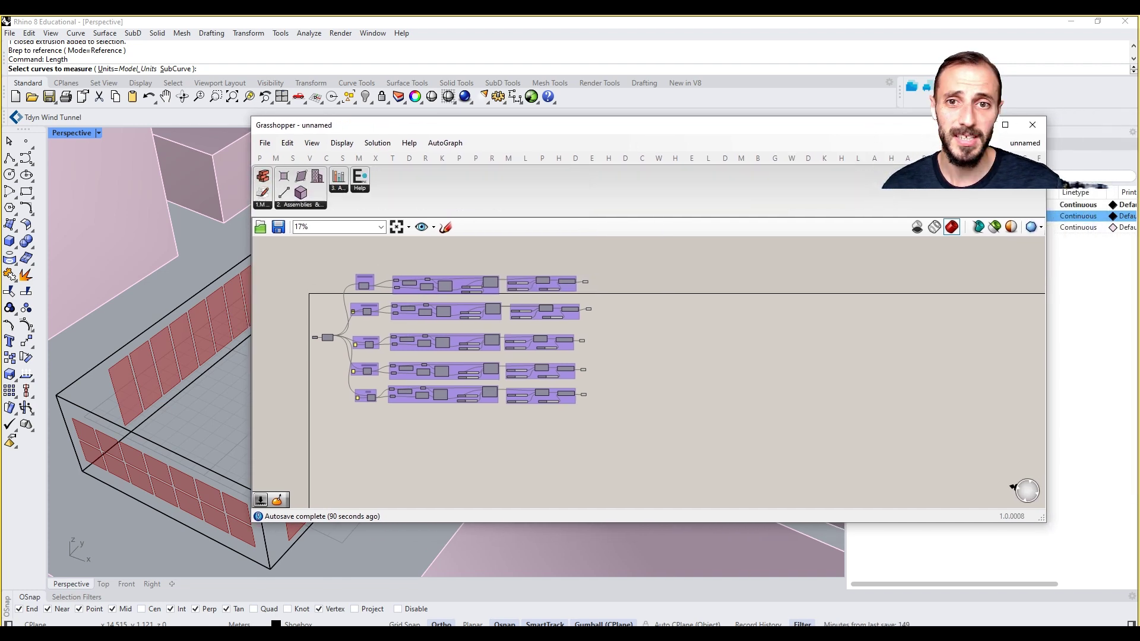
left_click(692, 159)
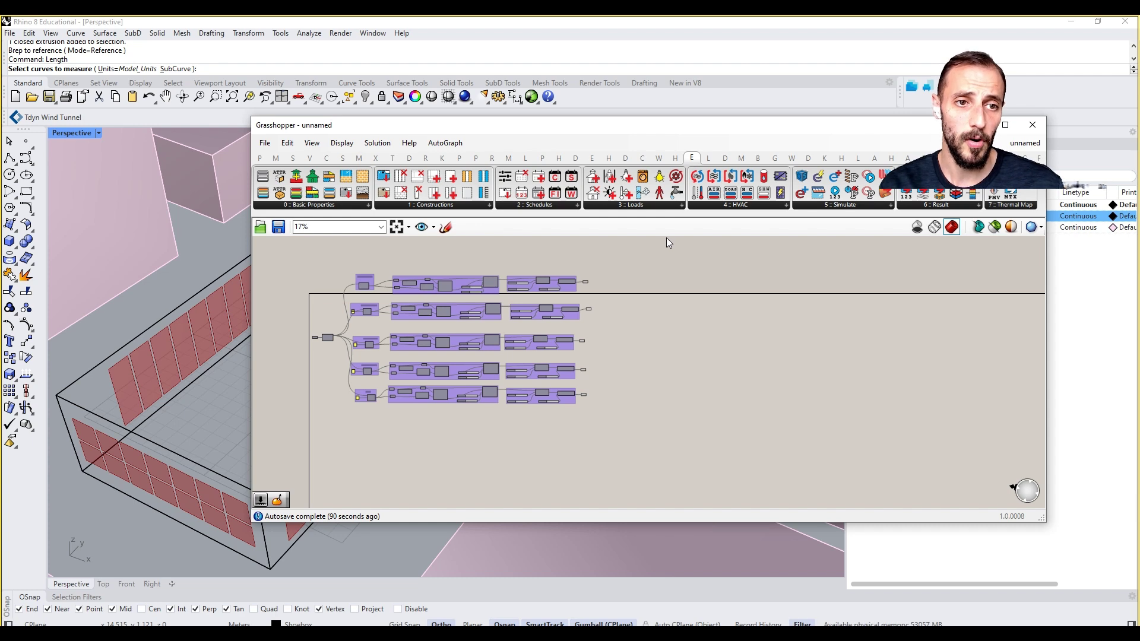
left_click(492, 159)
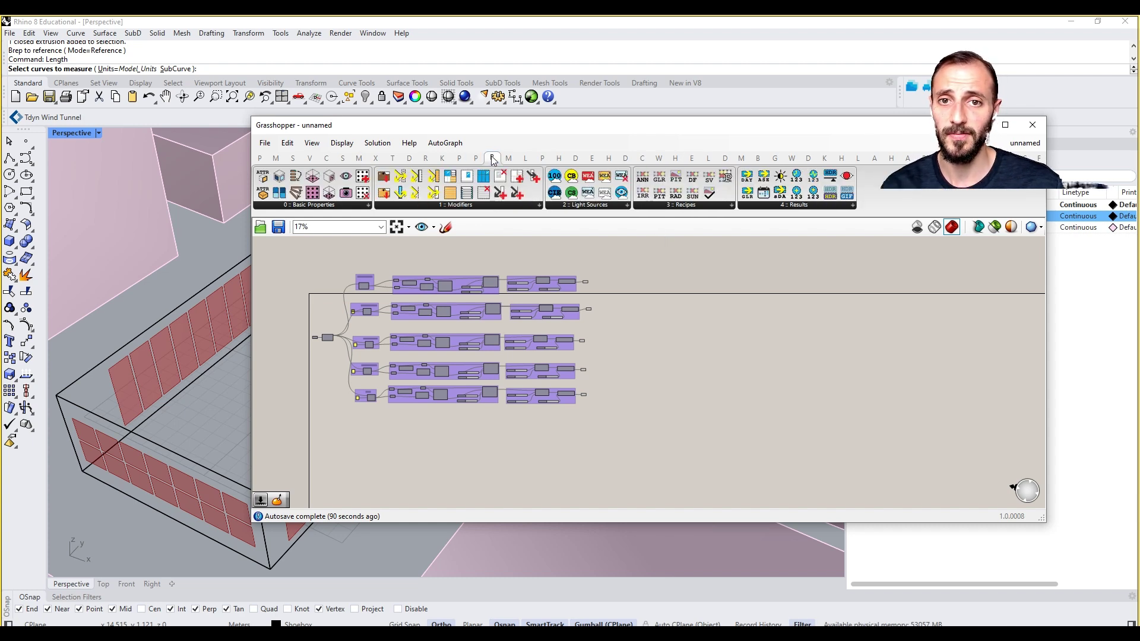
left_click(669, 206)
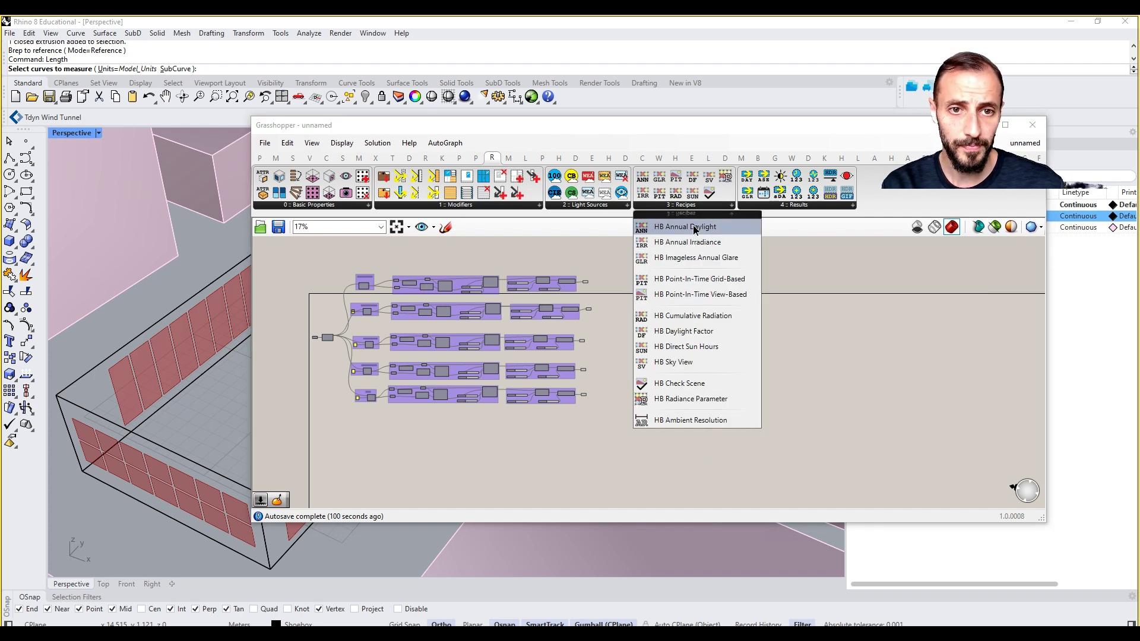
Place an HB Annual Daylight component on the empty canvas and shift it slightly right
left_click(693, 227)
left_click(689, 342)
scroll(689, 340, "up", 5)
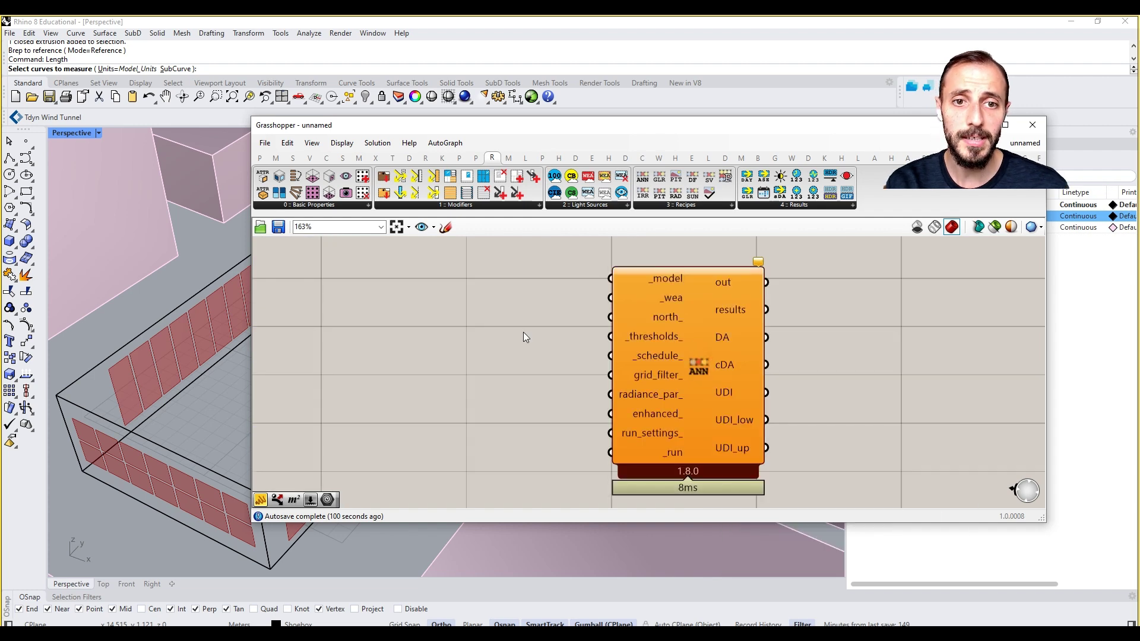
scroll(522, 330, "down", 2)
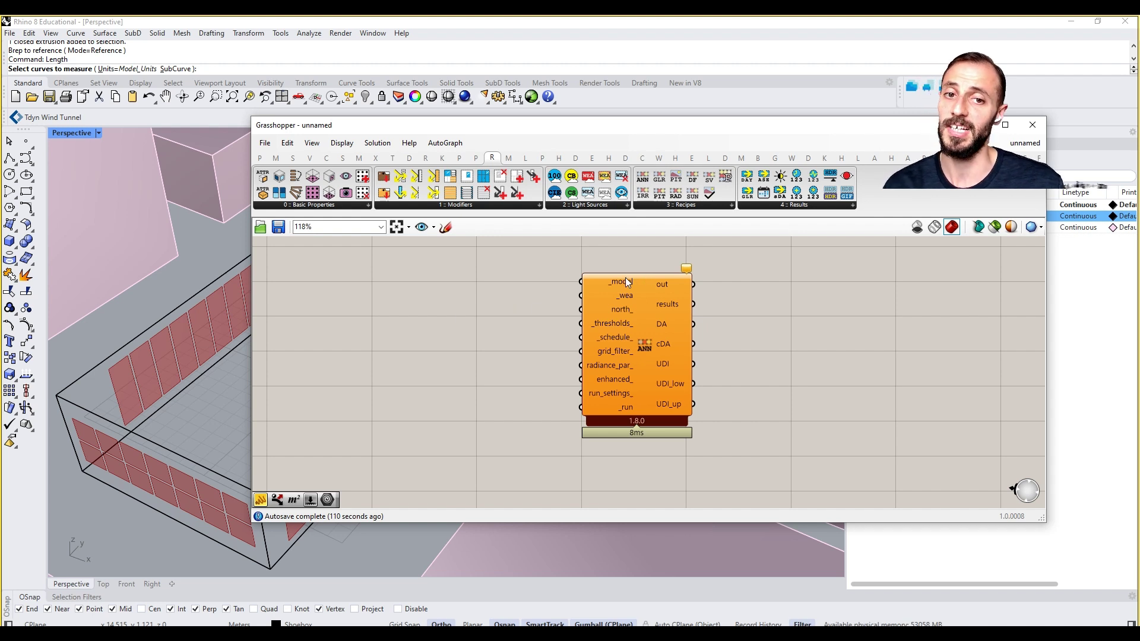
mouse_move(625, 296)
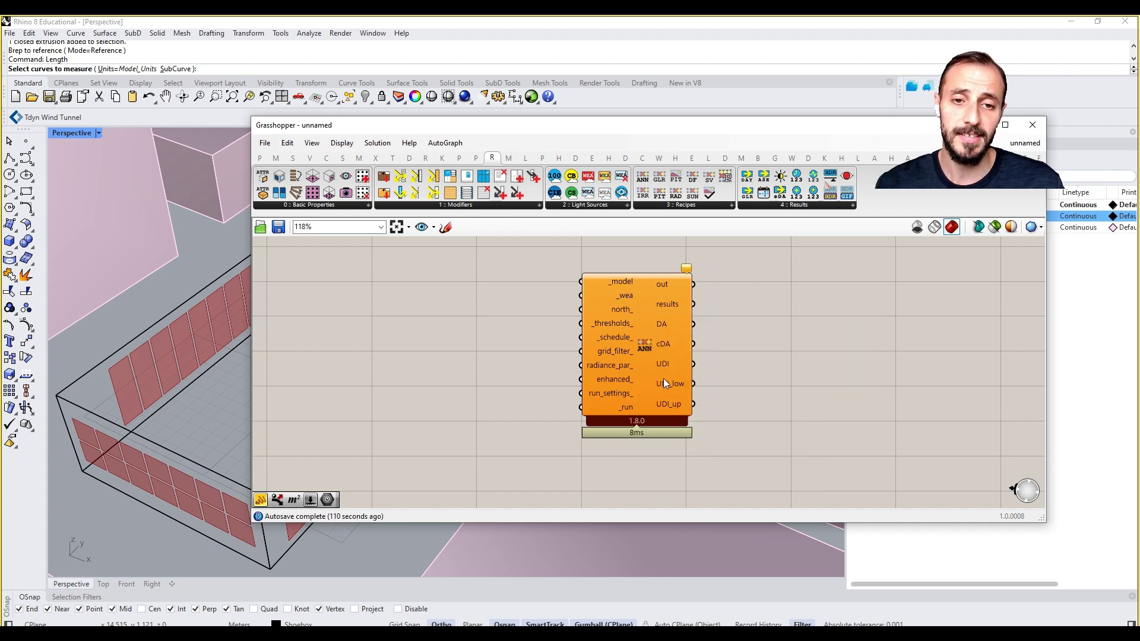
left_click_drag(664, 379, 739, 376)
left_click(607, 355)
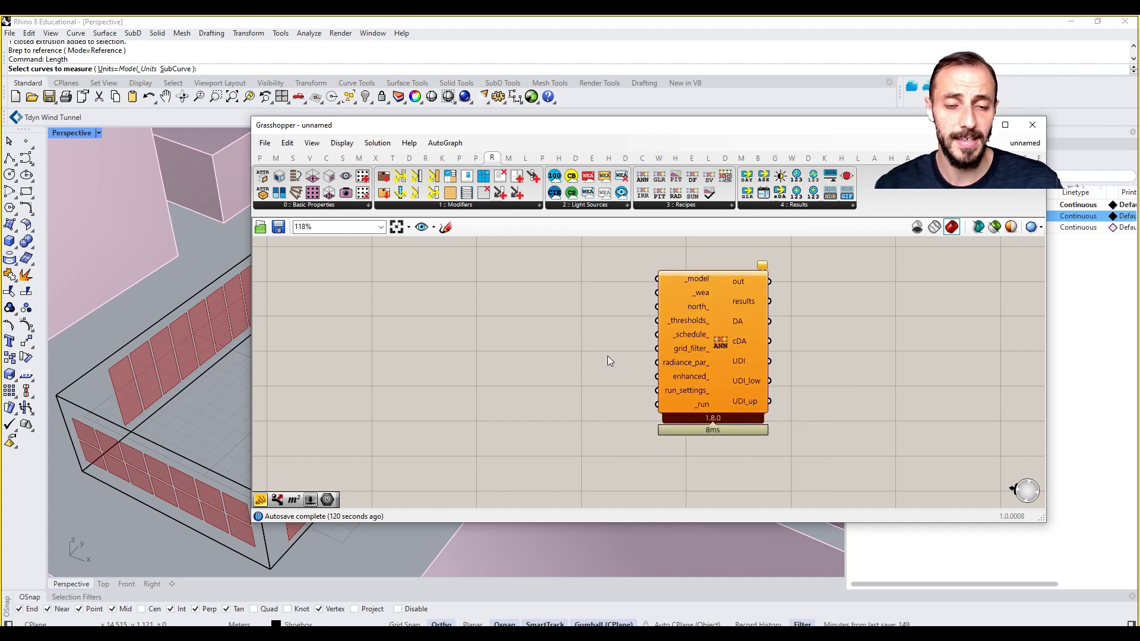
scroll(718, 375, "down", 5)
scroll(711, 360, "up", 4)
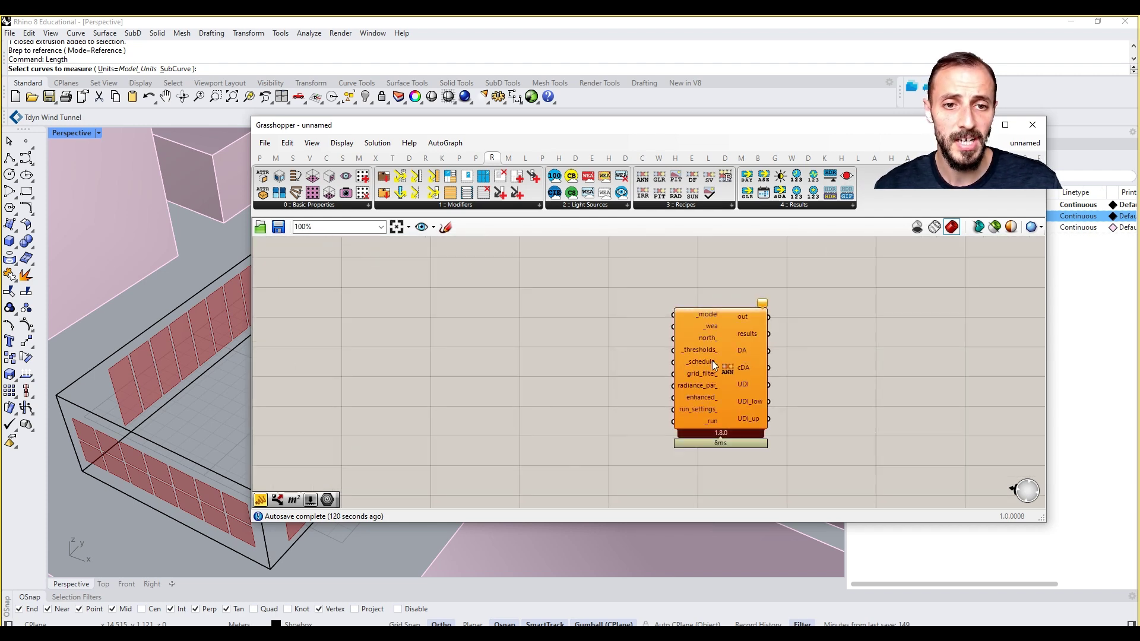
mouse_move(706, 359)
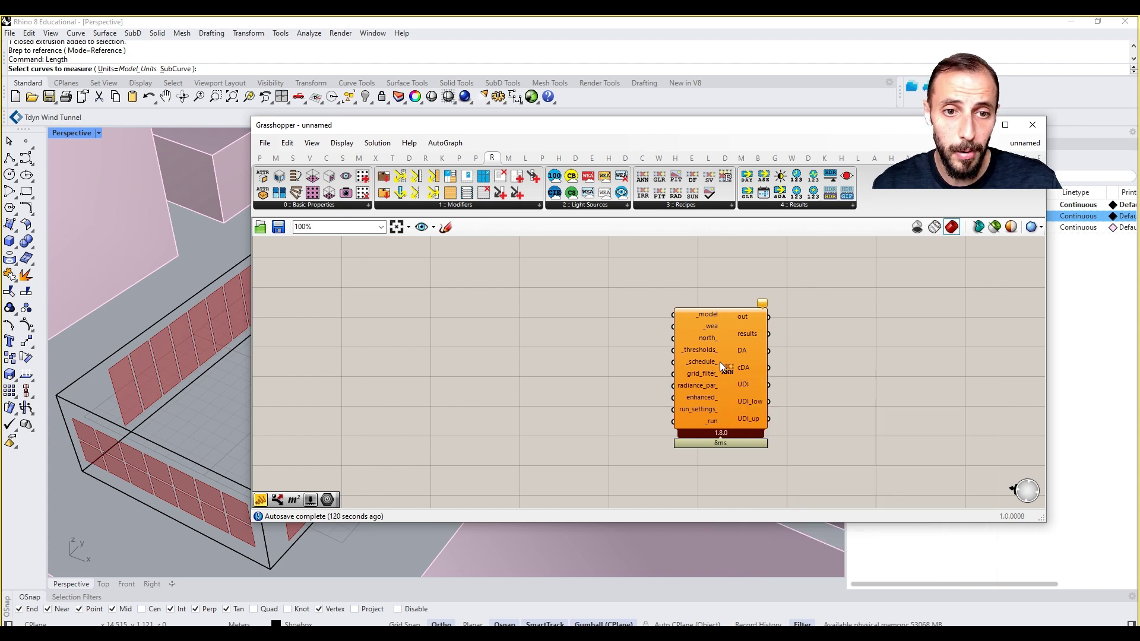
Add HB Assign Grids and Views, wire its model into Annual Daylight's _model, and move both right
left_click(360, 206)
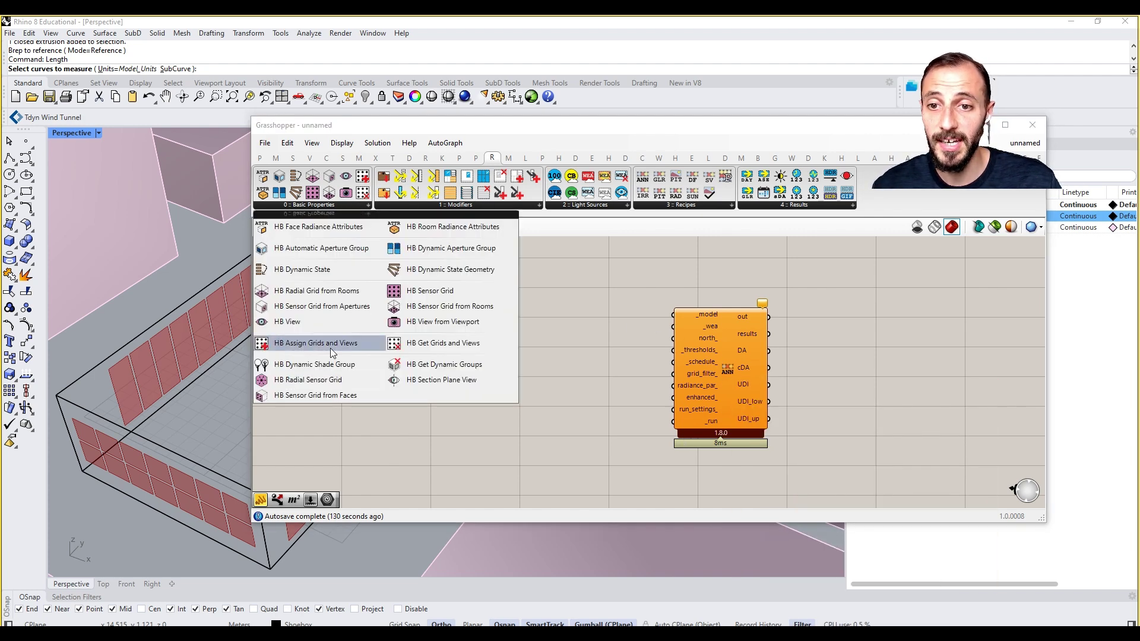
left_click_drag(330, 346, 437, 311)
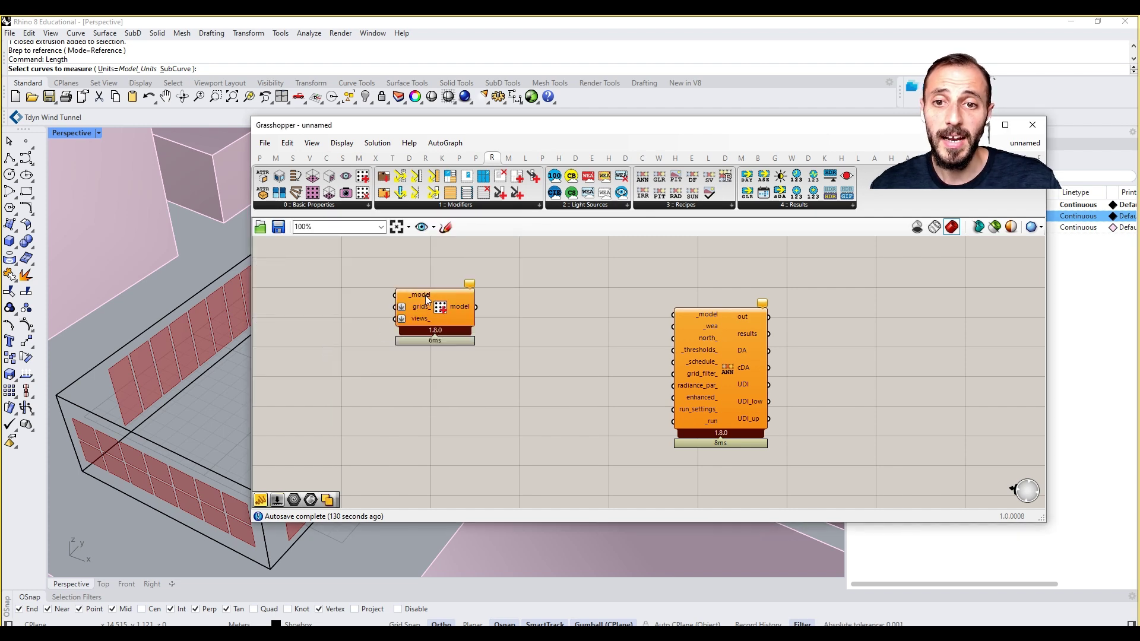
left_click(358, 205)
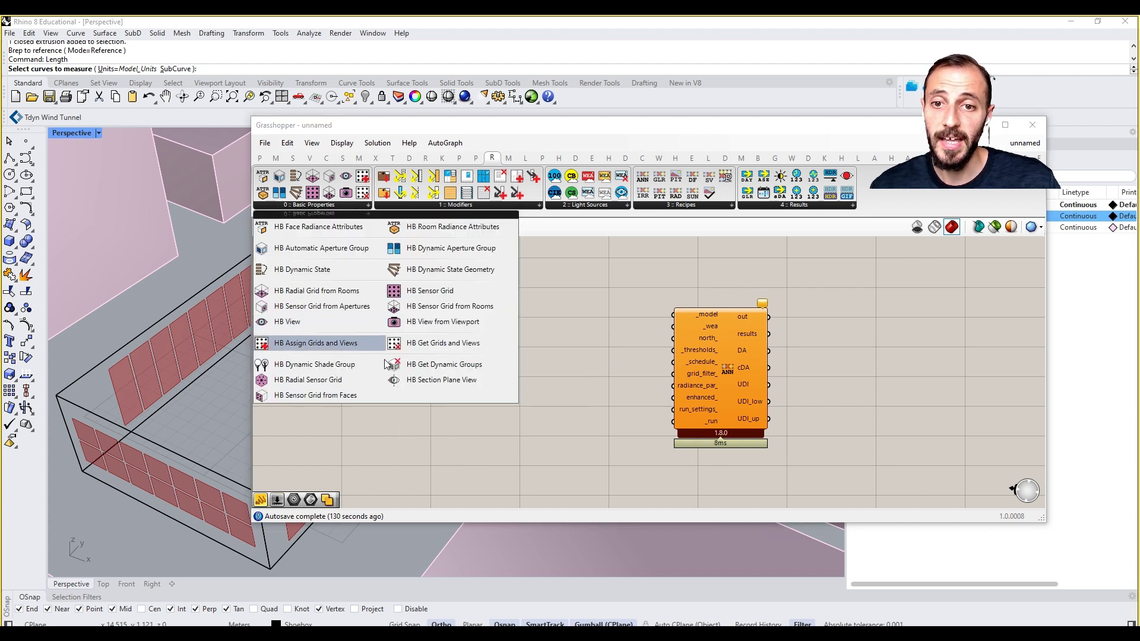
left_click_drag(465, 314, 584, 332)
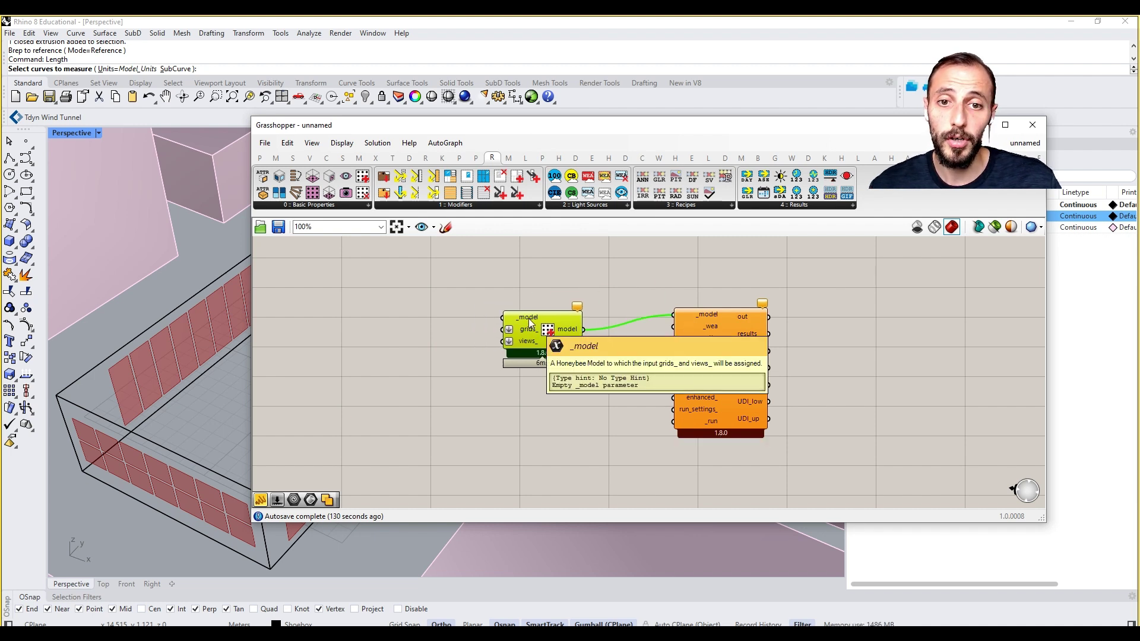
left_click_drag(734, 288, 474, 432)
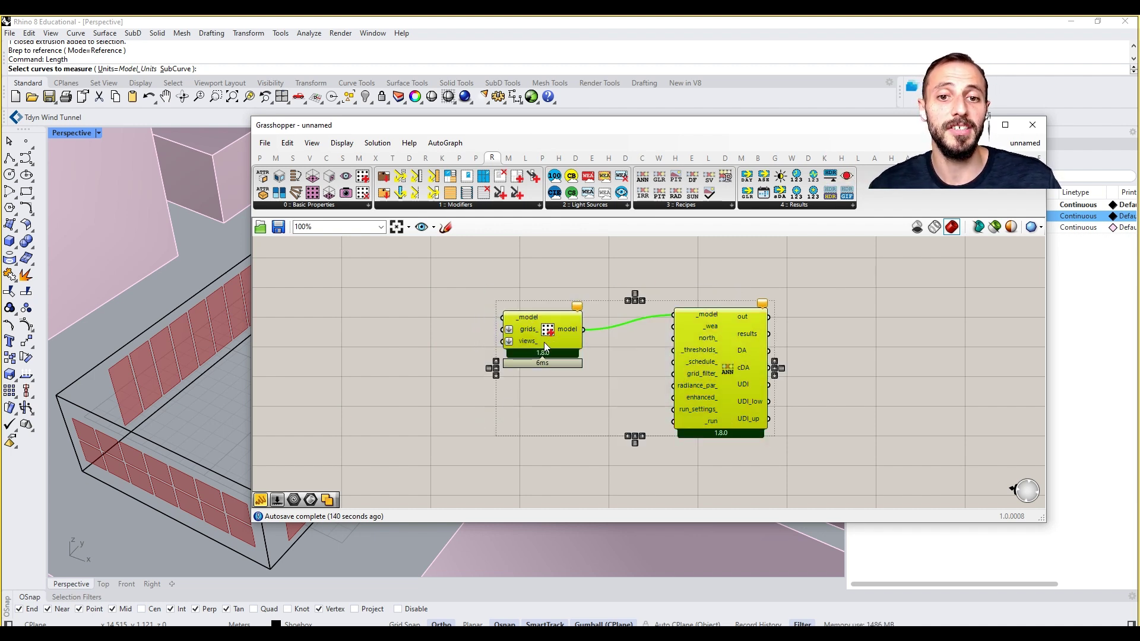
left_click_drag(543, 341, 712, 340)
left_click(711, 401)
left_click(584, 301)
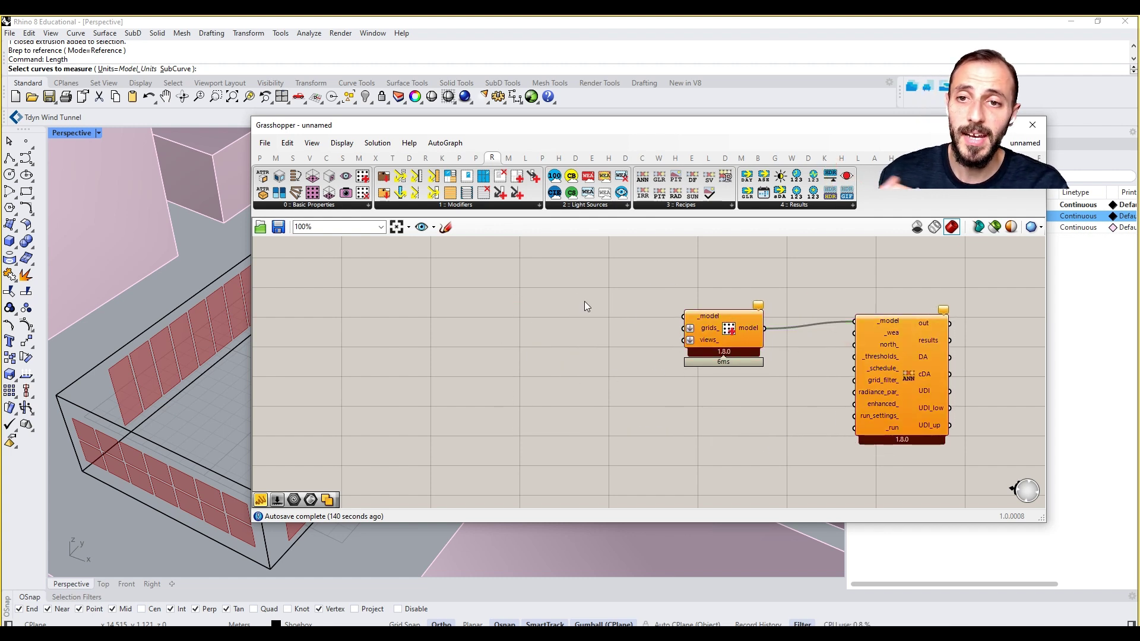
Browse the UI, HoneybeePlus and HB-Legacy tabs to the Create and Visualize components
left_click(559, 158)
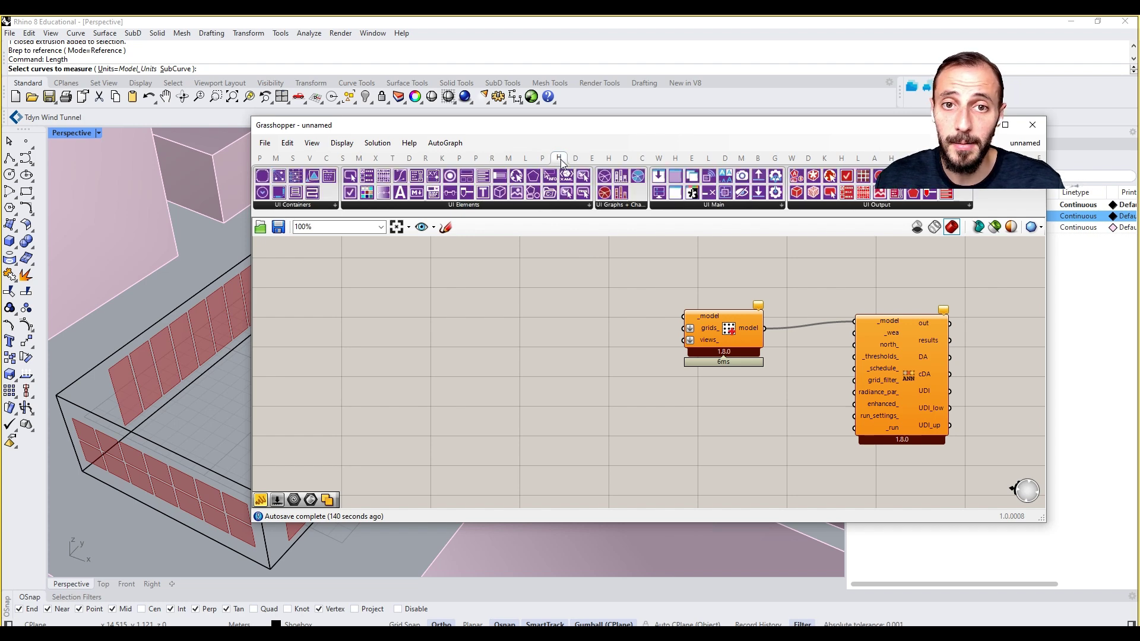
left_click(608, 157)
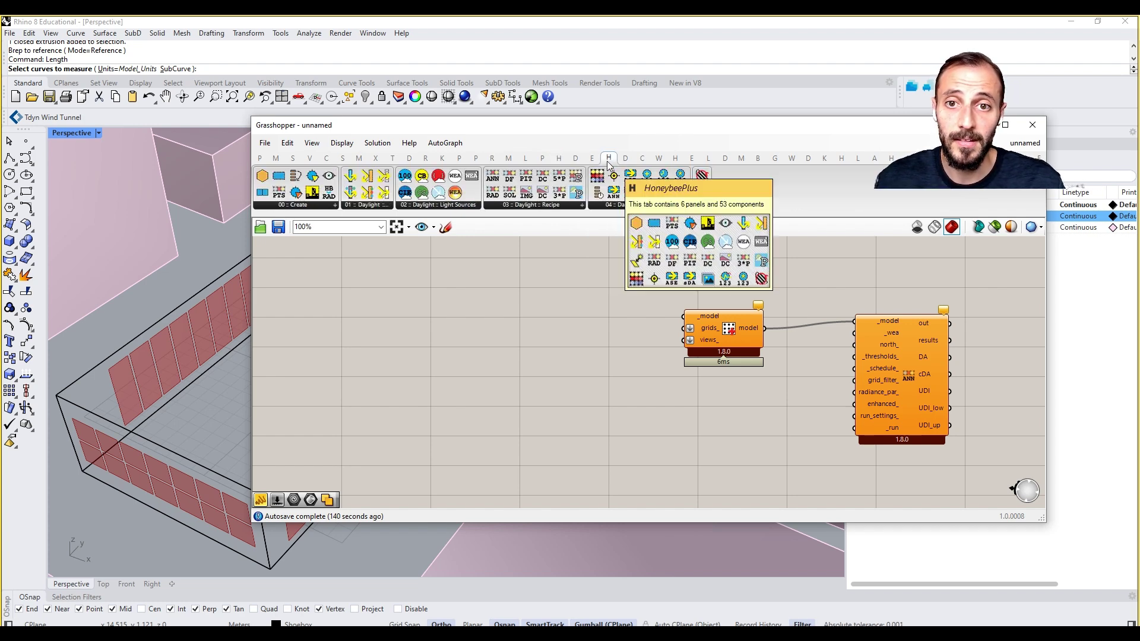
left_click(676, 158)
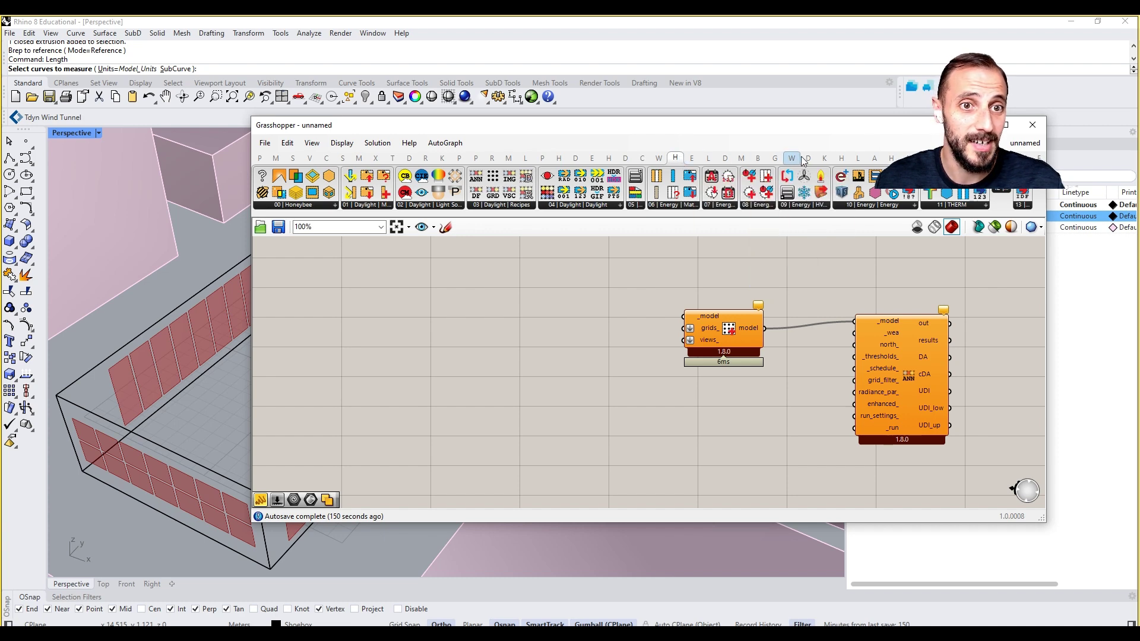
left_click(842, 159)
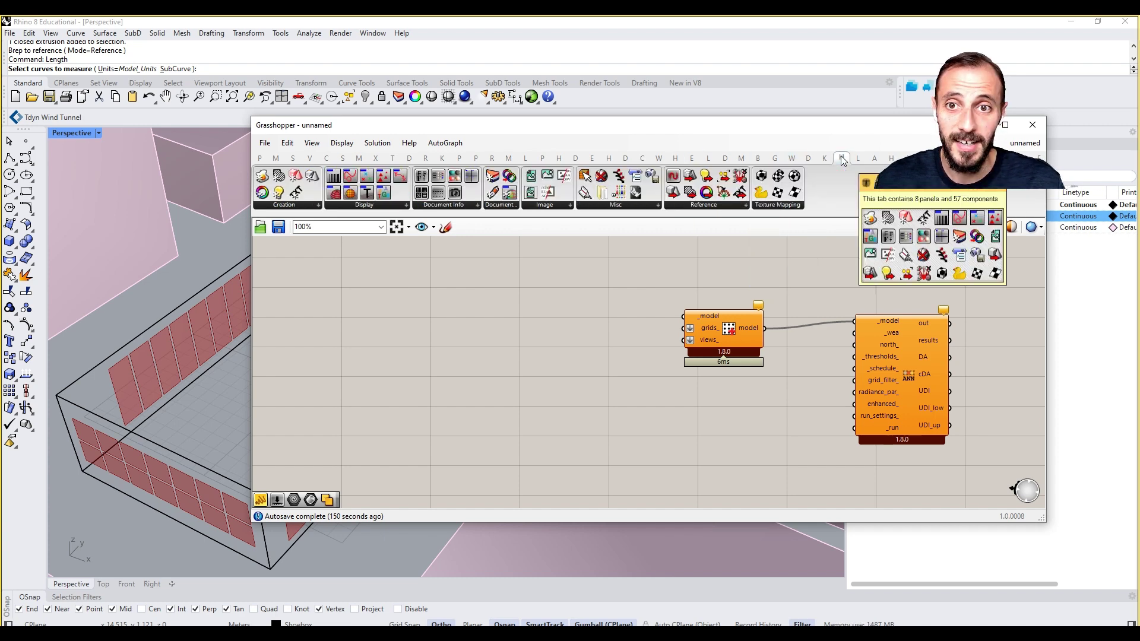
left_click(891, 159)
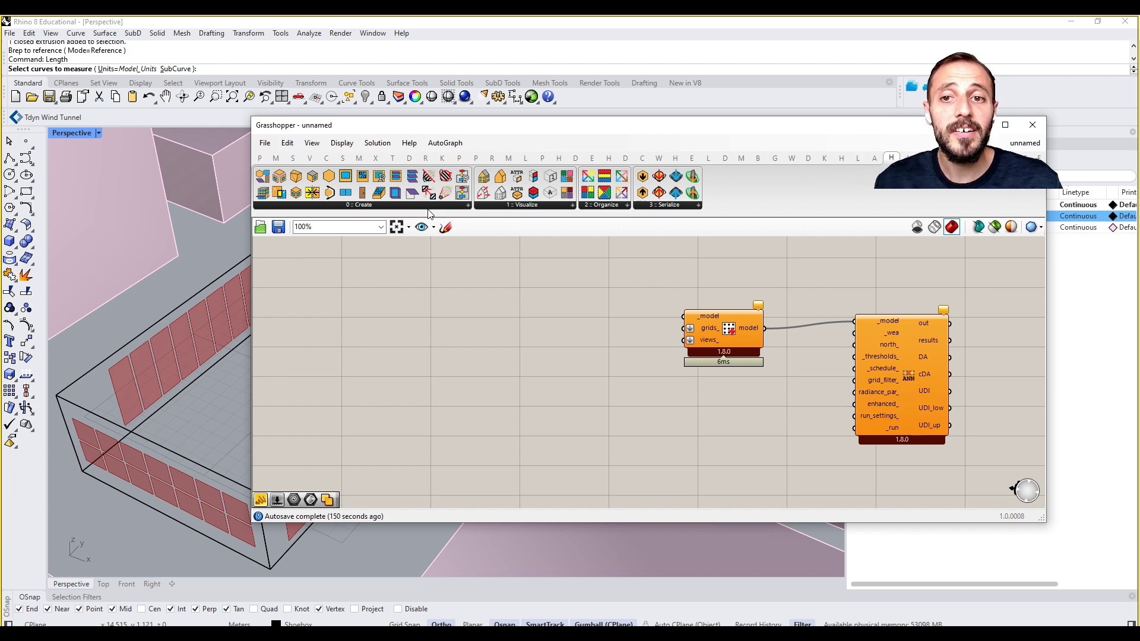
left_click_drag(480, 132, 769, 140)
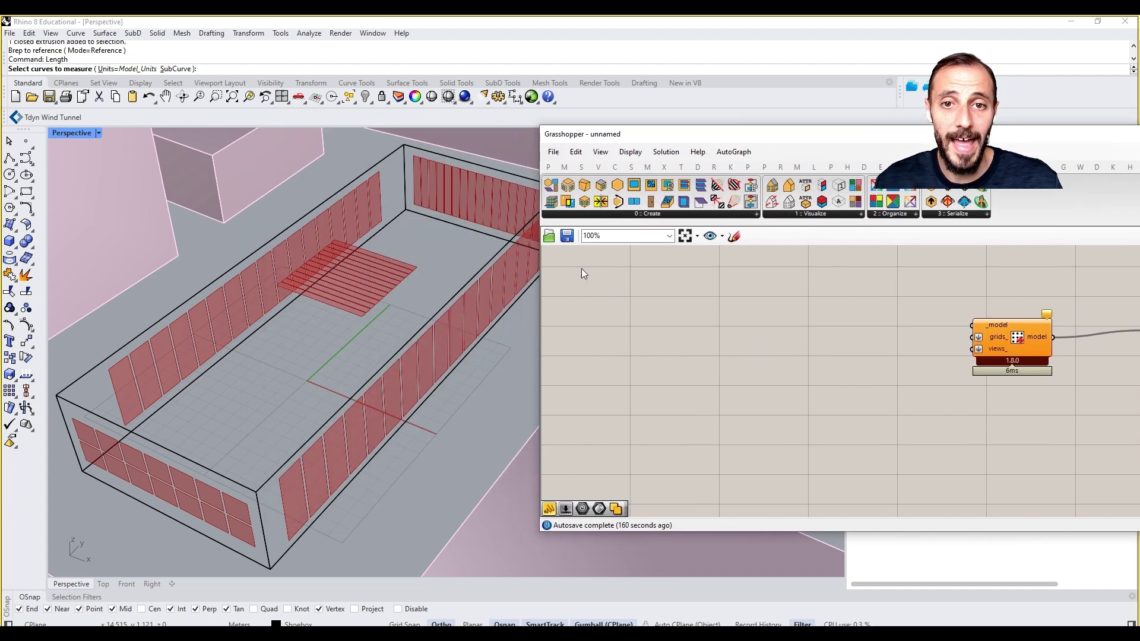
scroll(467, 365, "down", 5)
scroll(419, 371, "up", 3)
right_click_drag(828, 344, 766, 337)
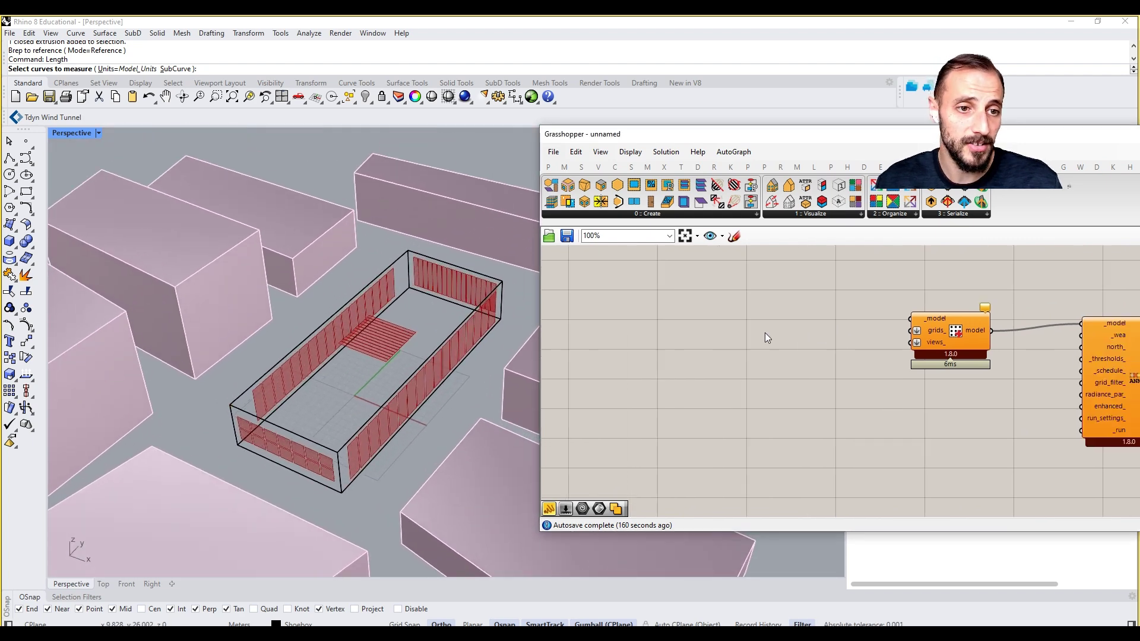
scroll(806, 359, "down", 3)
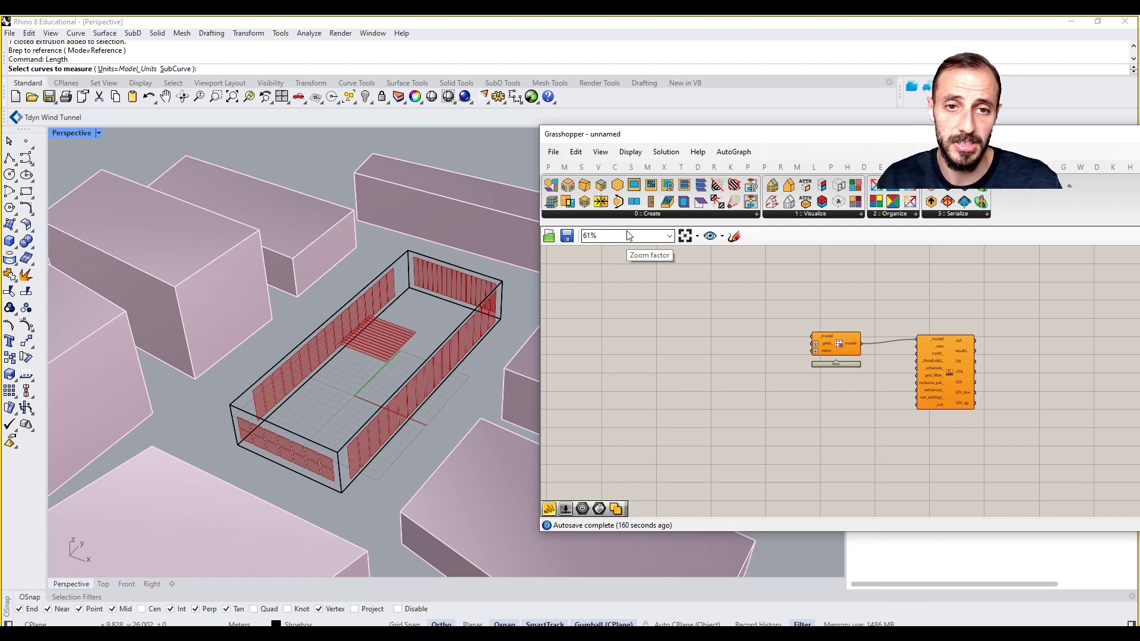
right_click_drag(720, 276, 815, 280)
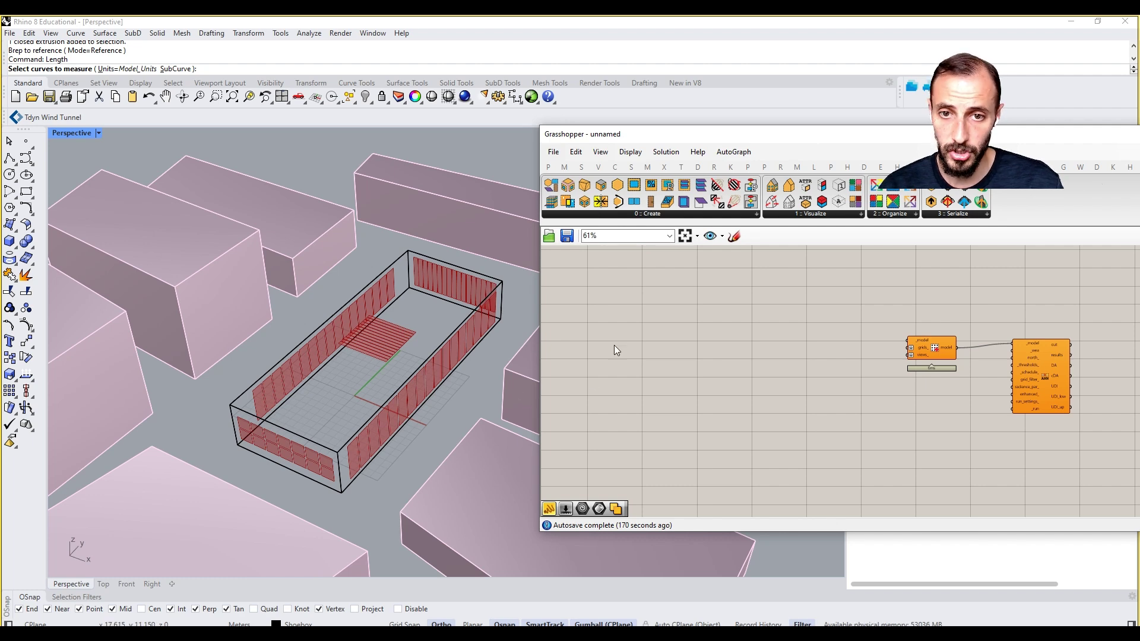
scroll(870, 336, "down", 5)
right_click_drag(613, 345, 746, 411)
scroll(855, 333, "up", 5)
scroll(773, 420, "down", 1)
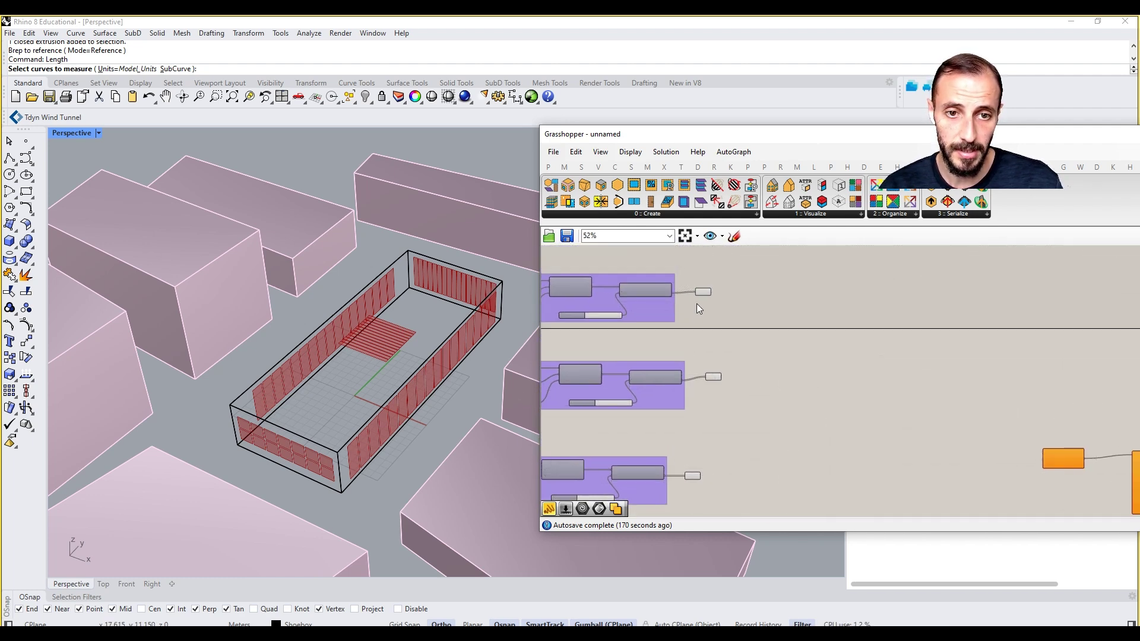
scroll(697, 298, "up", 4)
left_click(708, 287)
left_click(730, 448)
right_click_drag(743, 456, 711, 389)
Place an HB Aperture component from the Honeybee Create list on the canvas
left_click(663, 215)
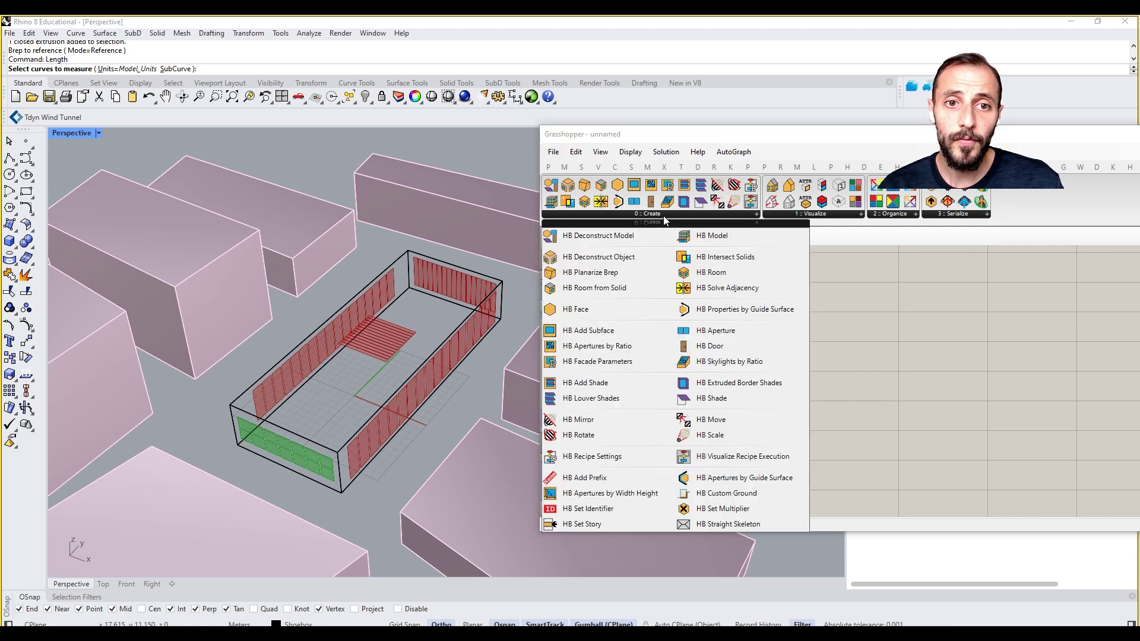
left_click(703, 336)
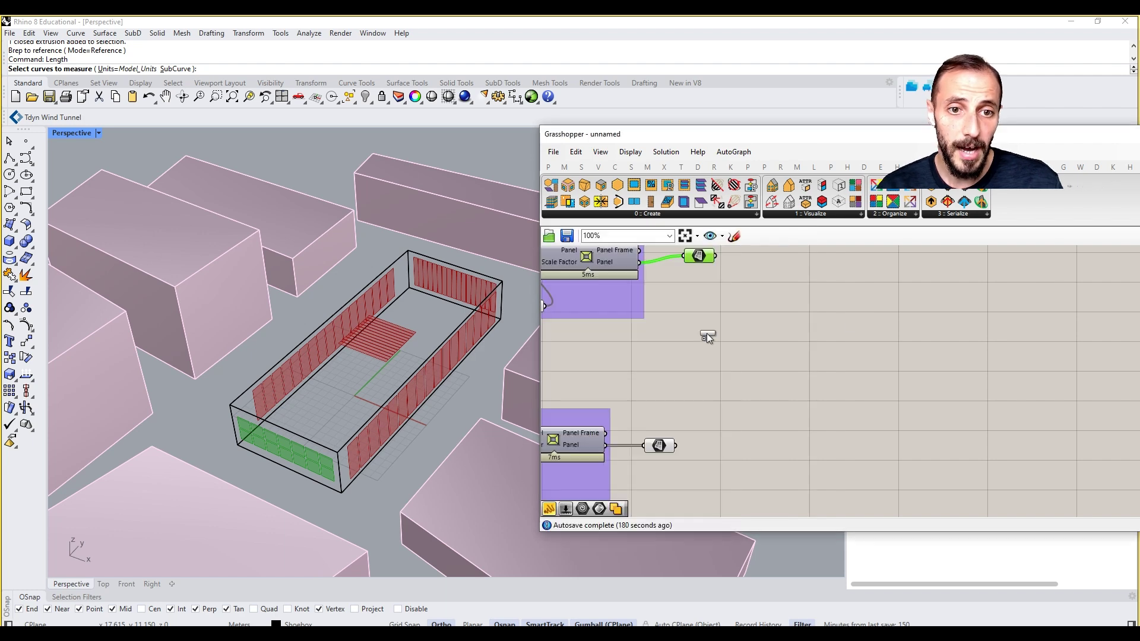
left_click(851, 305)
right_click_drag(852, 304, 780, 390)
left_click_drag(756, 391, 824, 357)
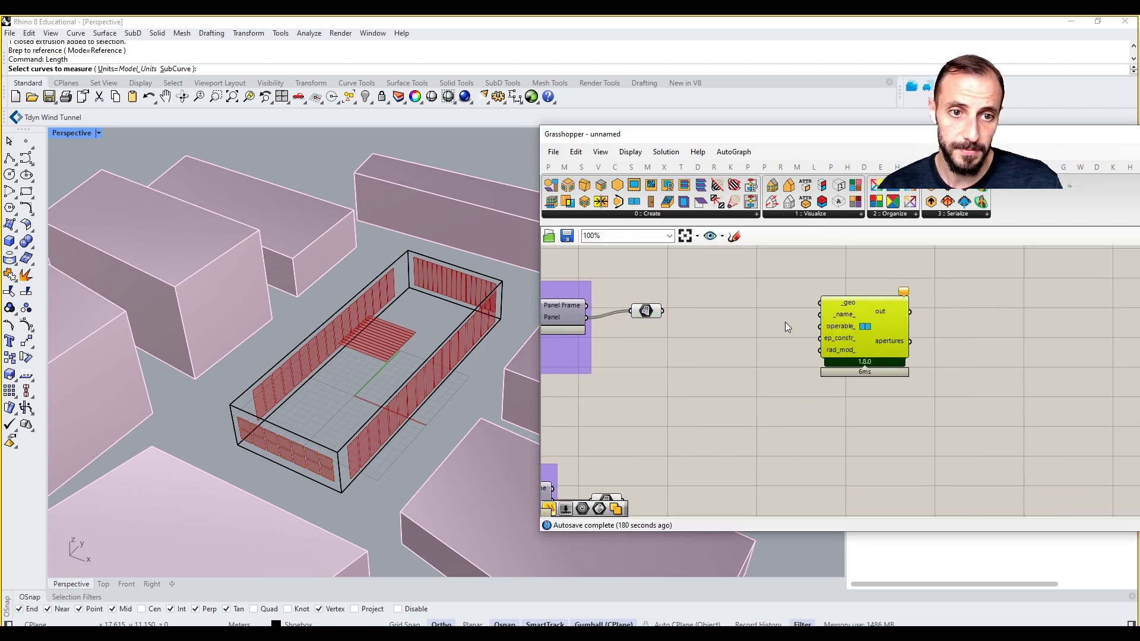
scroll(781, 325, "down", 3)
left_click(736, 319)
Add a Merge component through the canvas search for 'merge'
double_click(736, 319)
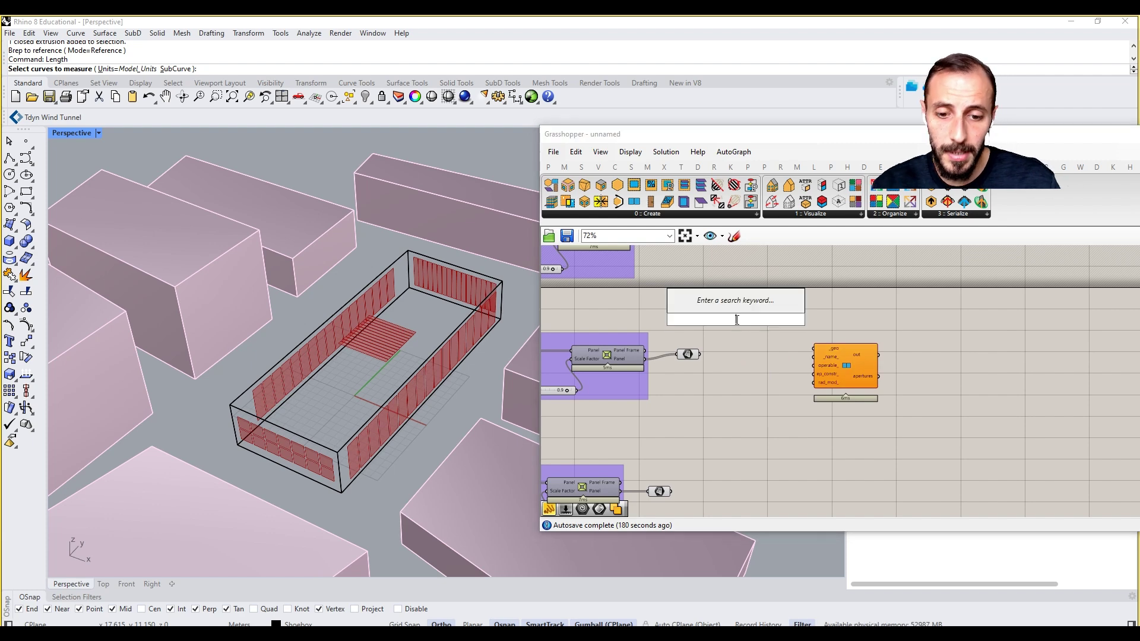
type("m")
key("BackSpace")
key("Escape")
double_click(735, 320)
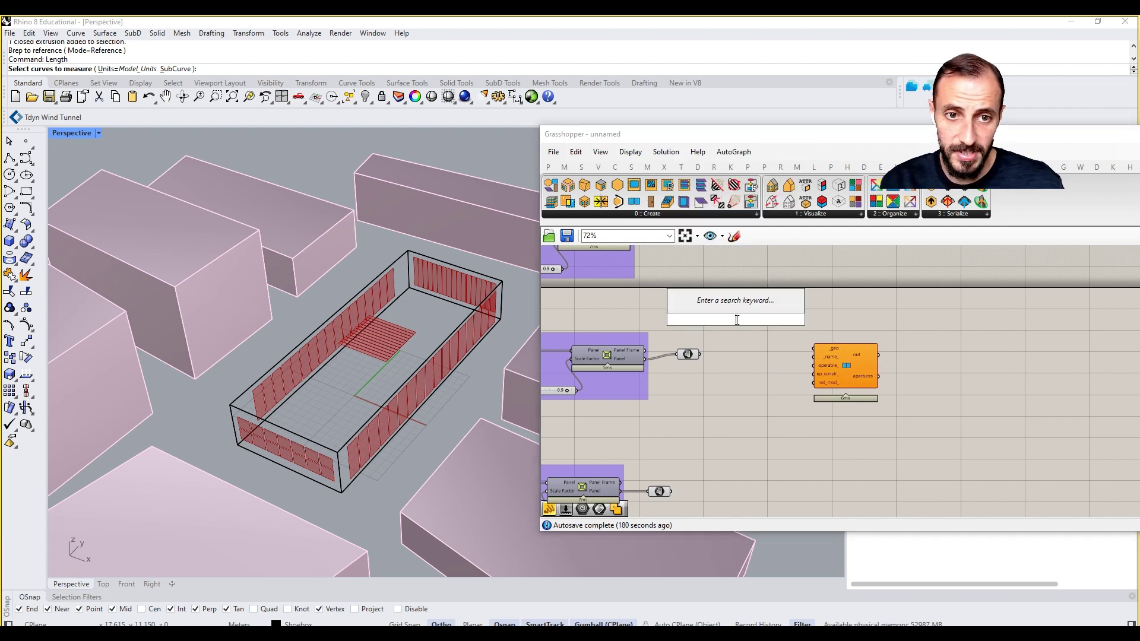
type("merge")
left_click(730, 308)
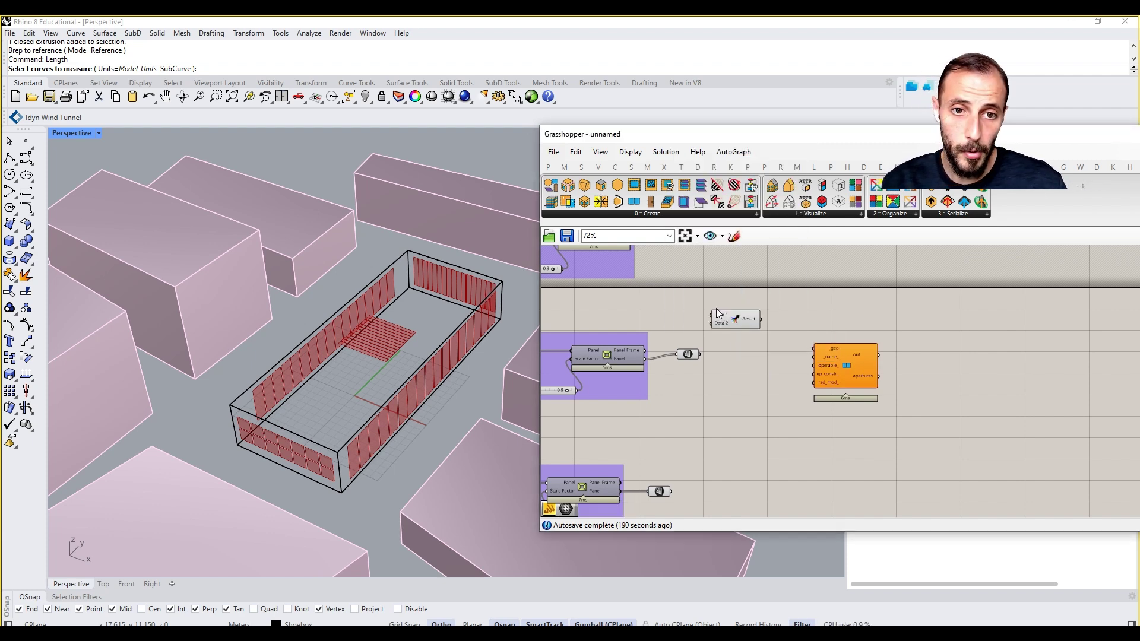
right_click_drag(713, 305, 719, 346)
Wire the upper panel geometry outputs into Merge inputs D1 through D3
left_click_drag(691, 278, 722, 355)
left_click_drag(705, 395, 719, 365)
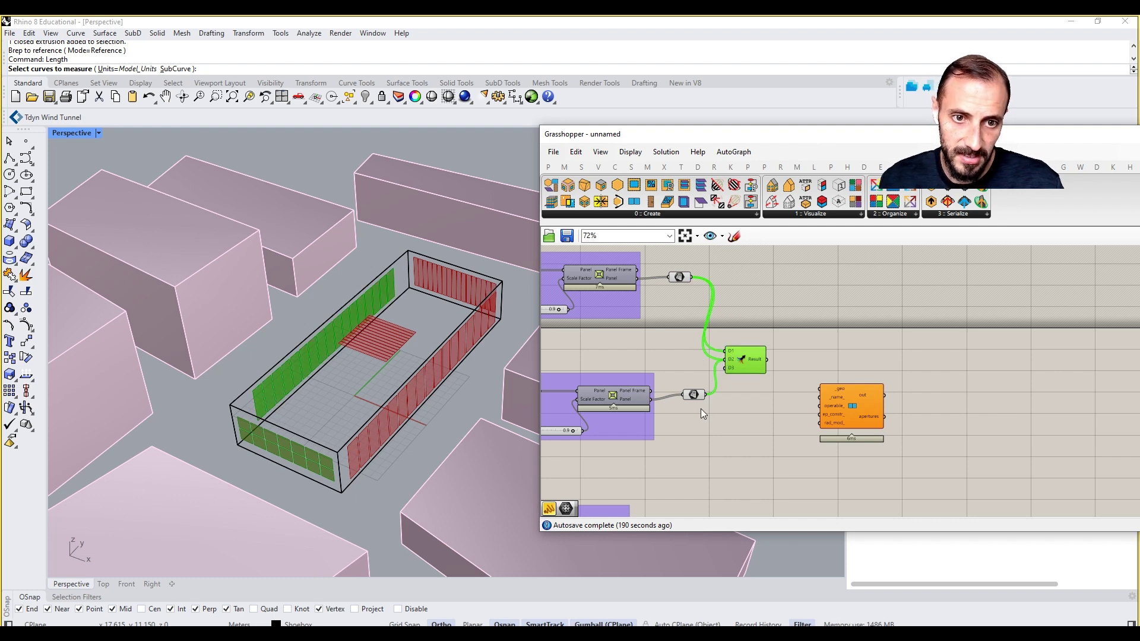
right_click_drag(745, 377, 739, 329)
left_click_drag(672, 483, 752, 398)
scroll(754, 429, "down", 3)
right_click_drag(754, 429, 741, 333)
mouse_move(697, 439)
left_mouse_down()
mouse_move(739, 327)
mouse_move(688, 441)
left_mouse_up()
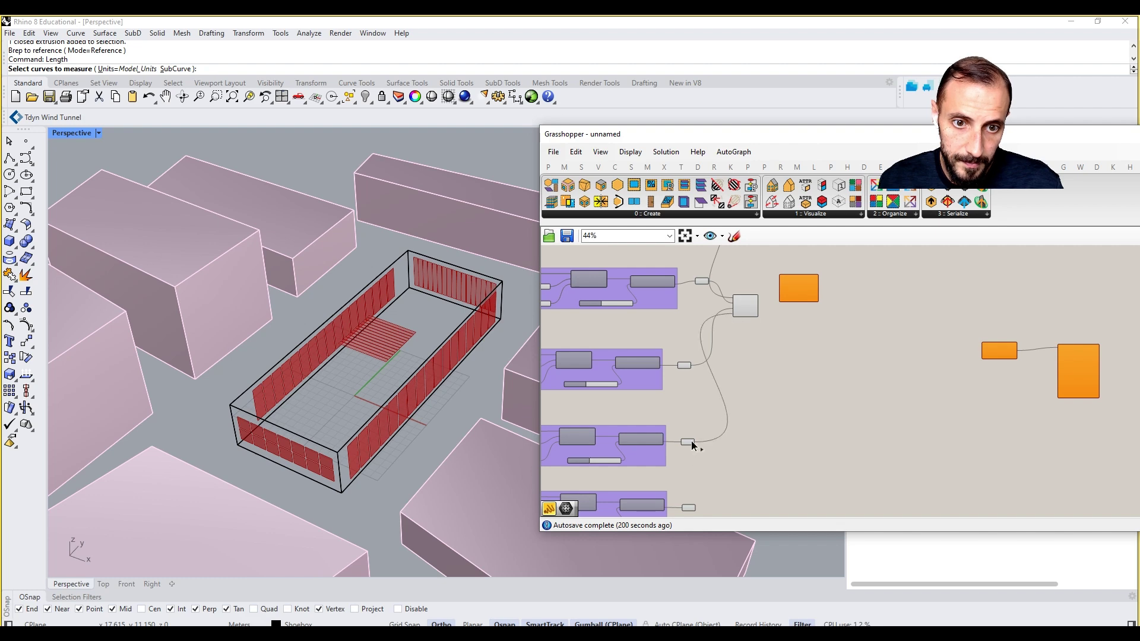
Connect the bottom group's geometry to Merge D5 and remove the unused D6 input
scroll(729, 295, "up", 4)
scroll(720, 291, "down", 5)
left_click_drag(718, 289, 685, 458)
scroll(710, 404, "down", 4)
scroll(723, 356, "up", 6)
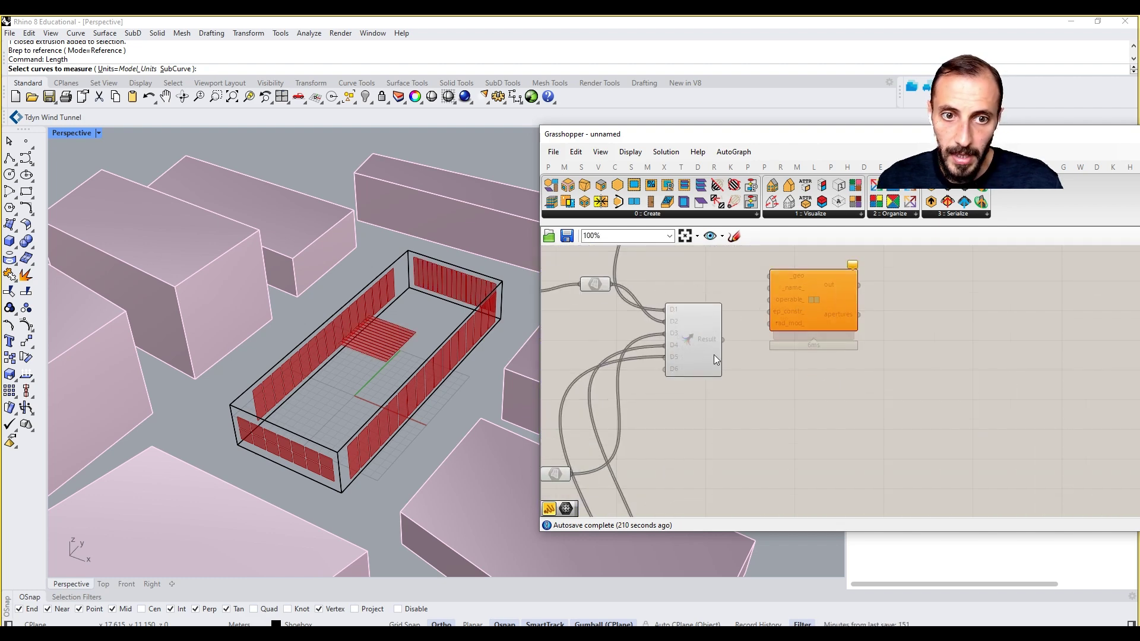
left_click(706, 347)
scroll(664, 380, "up", 3)
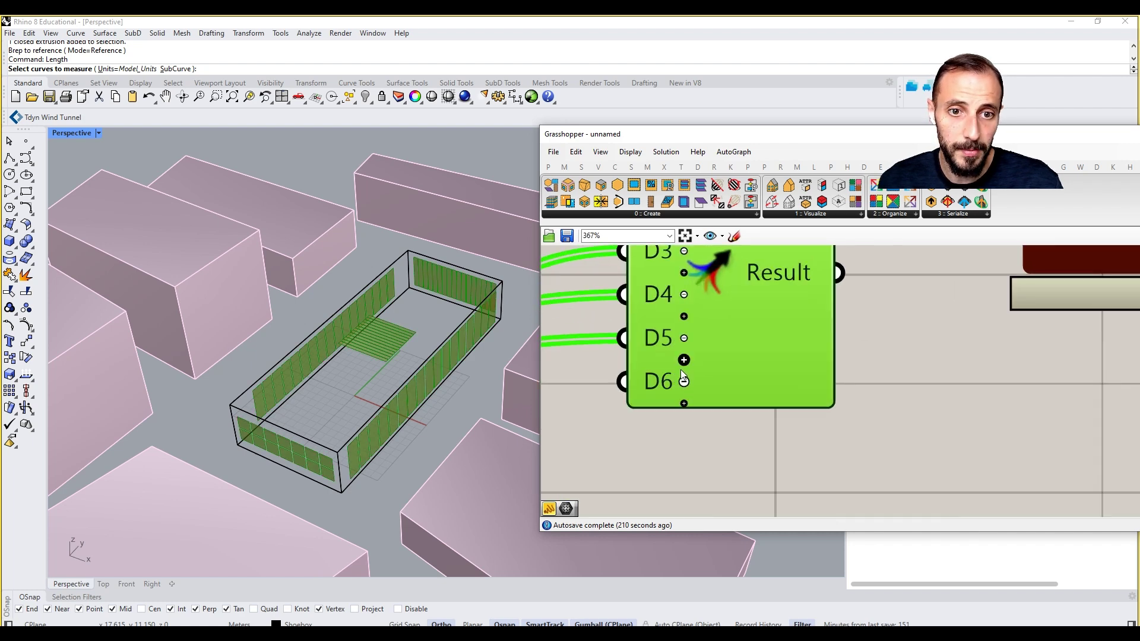
left_click(683, 381)
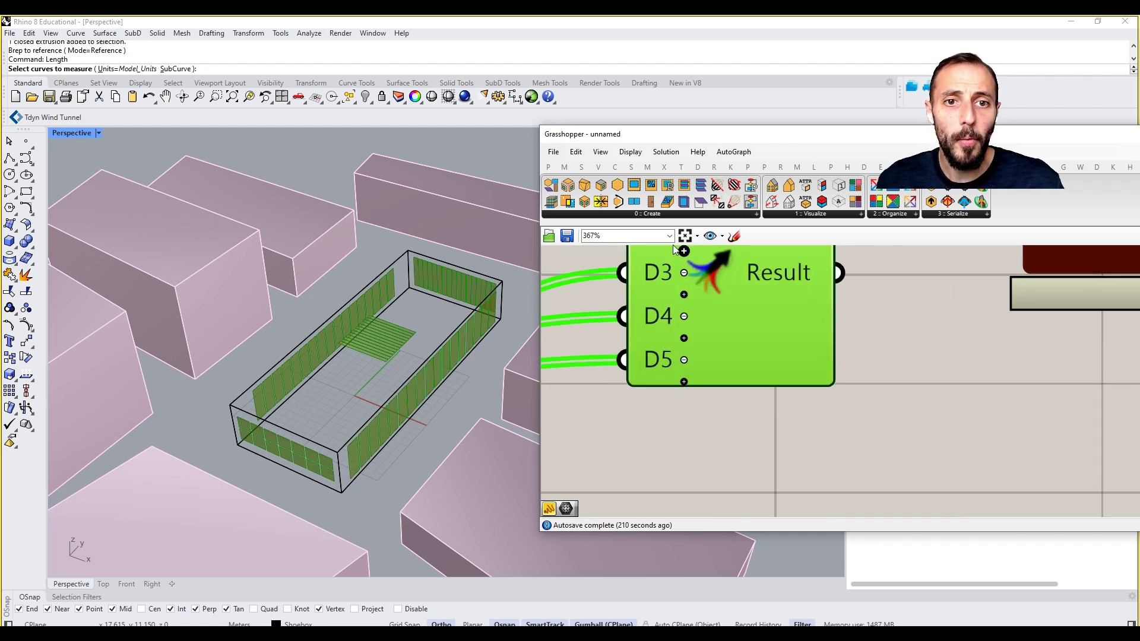
Connect Merge's Result to the HB Aperture _geo input and tidy their positions
left_click(661, 217)
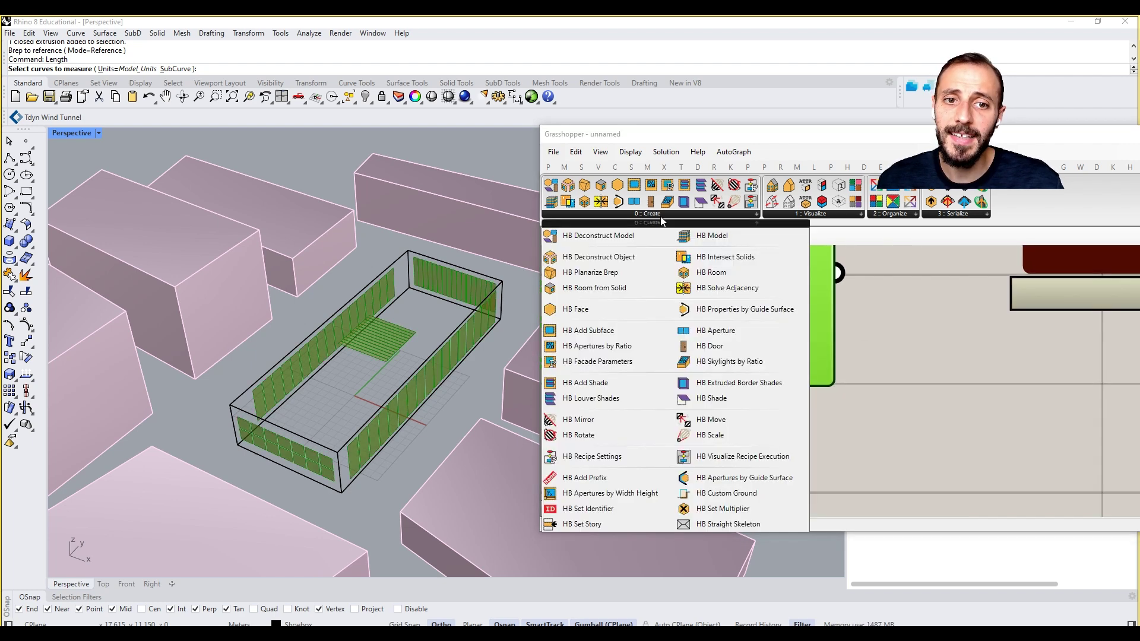
left_click(863, 451)
right_click(787, 348)
right_click_drag(882, 307, 854, 390)
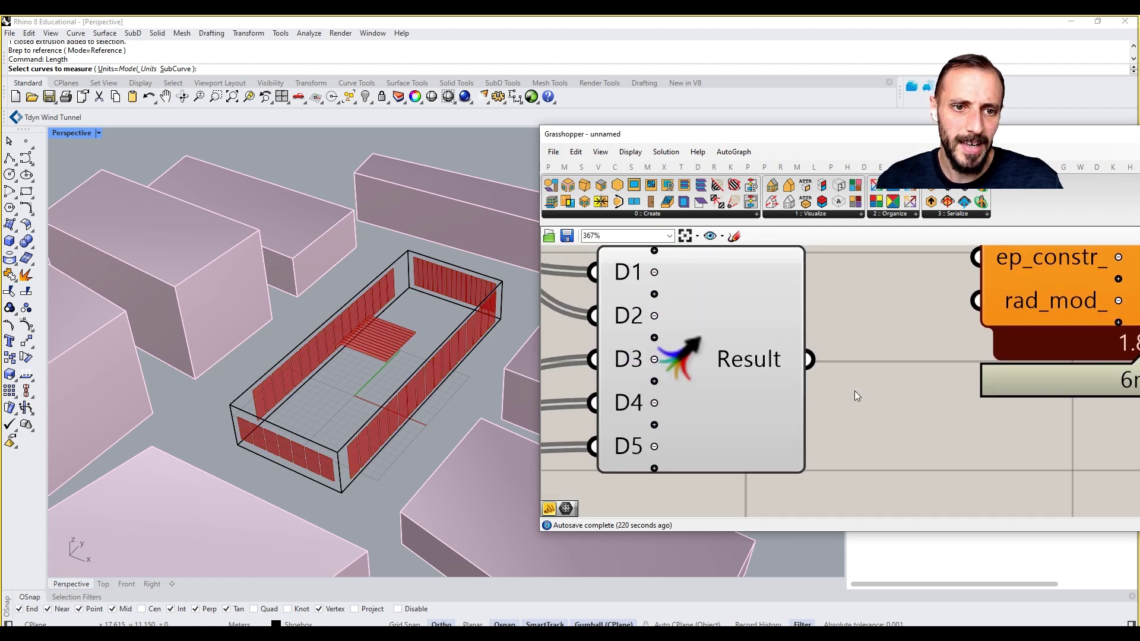
scroll(846, 357, "down", 3)
right_click_drag(838, 350, 767, 404)
left_click_drag(758, 405, 802, 294)
right_click_drag(802, 294, 762, 362)
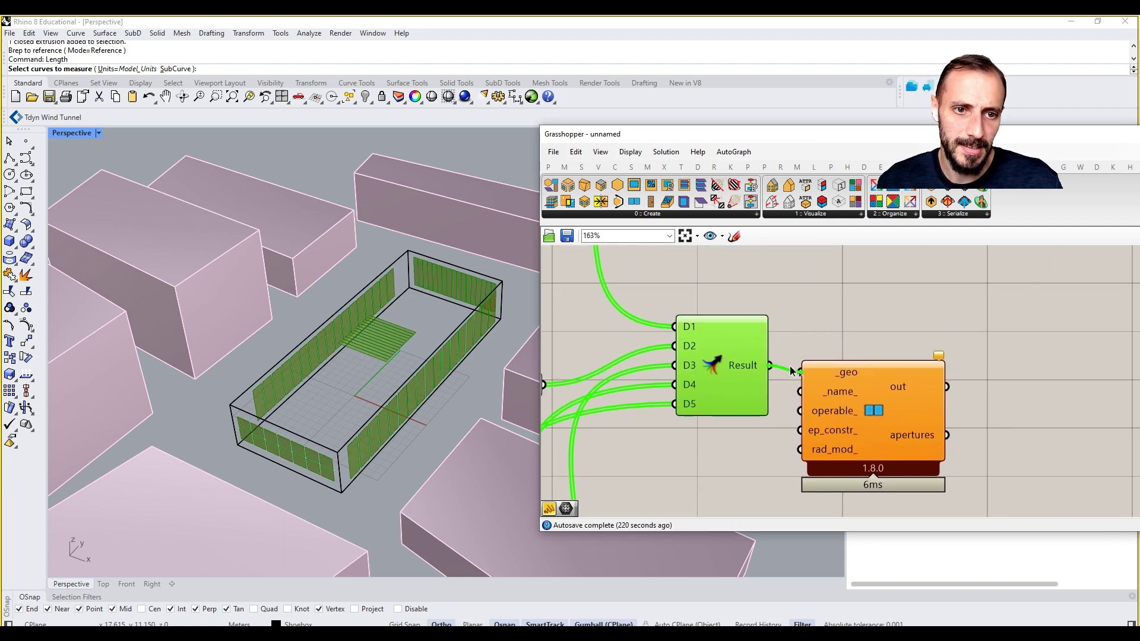
left_click_drag(790, 366, 799, 371)
mouse_move(885, 392)
left_mouse_down()
mouse_move(920, 345)
mouse_move(896, 375)
left_mouse_up()
Read the HB Aperture input help tips and shift the Grasshopper window up and left
left_click(870, 304)
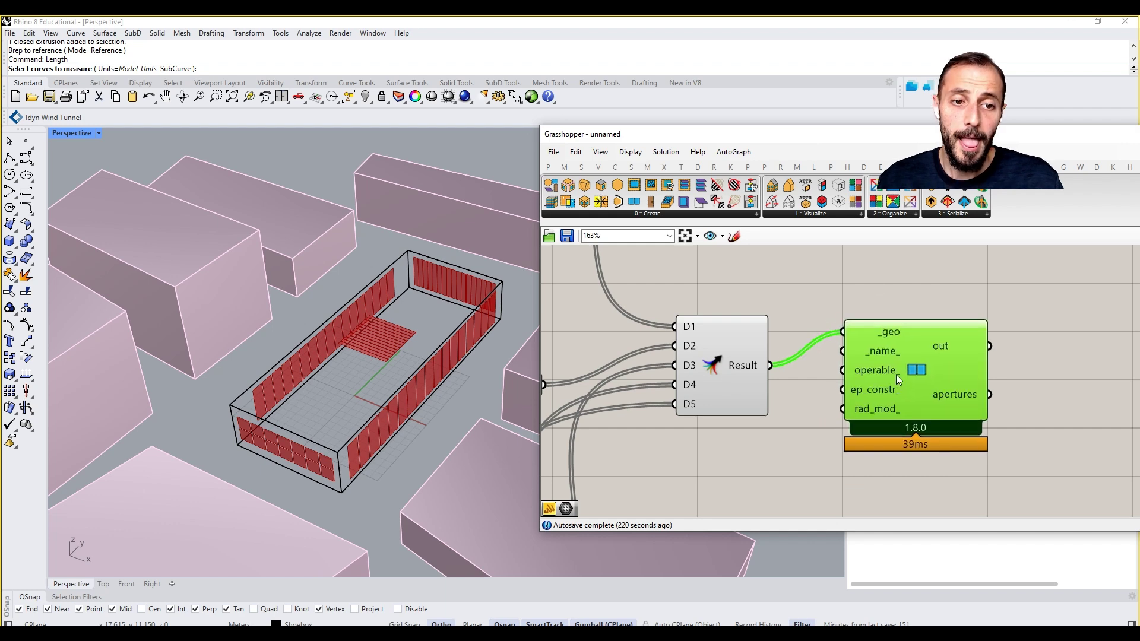
mouse_move(889, 408)
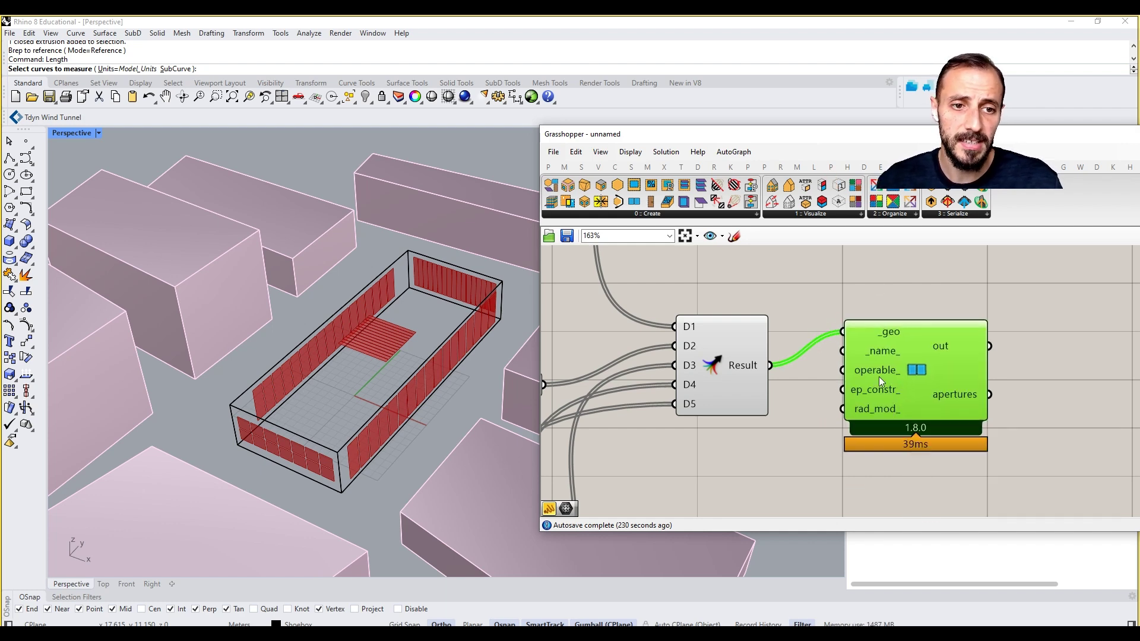
mouse_move(882, 369)
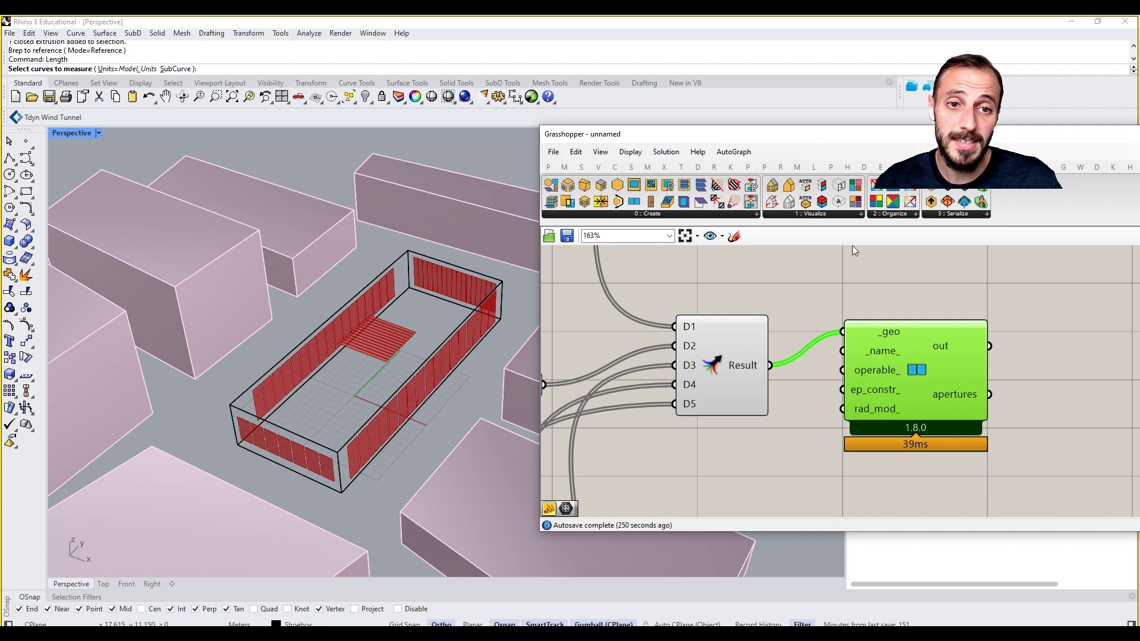
left_click_drag(848, 137, 751, 130)
Add an HB Glass Modifier from the Honeybee Radiance modifiers list
left_click(682, 160)
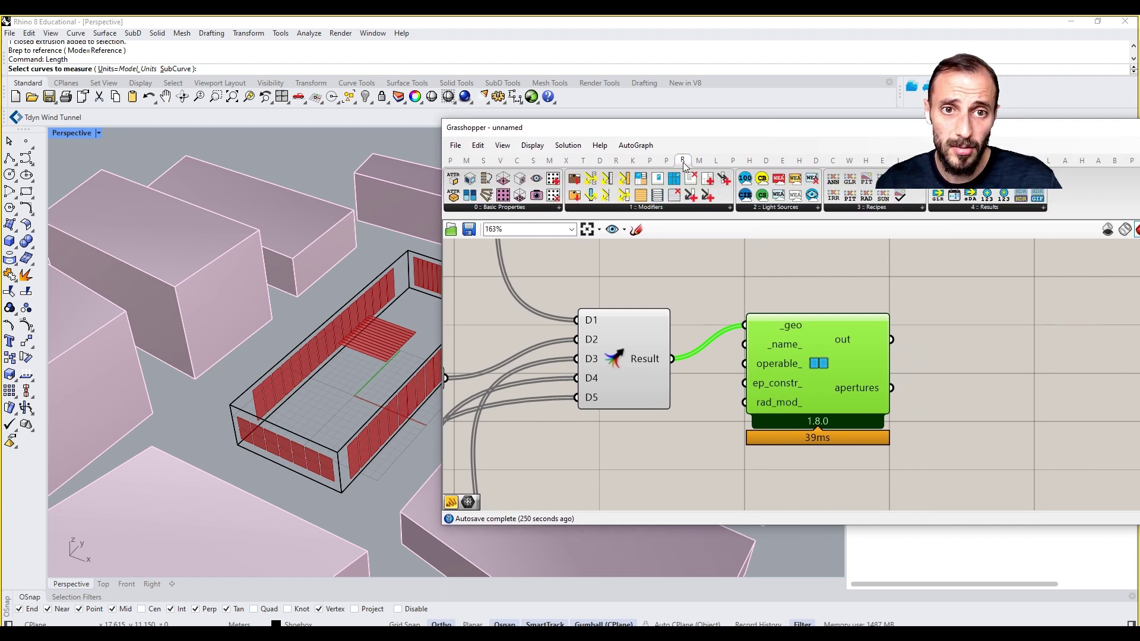
left_click(605, 207)
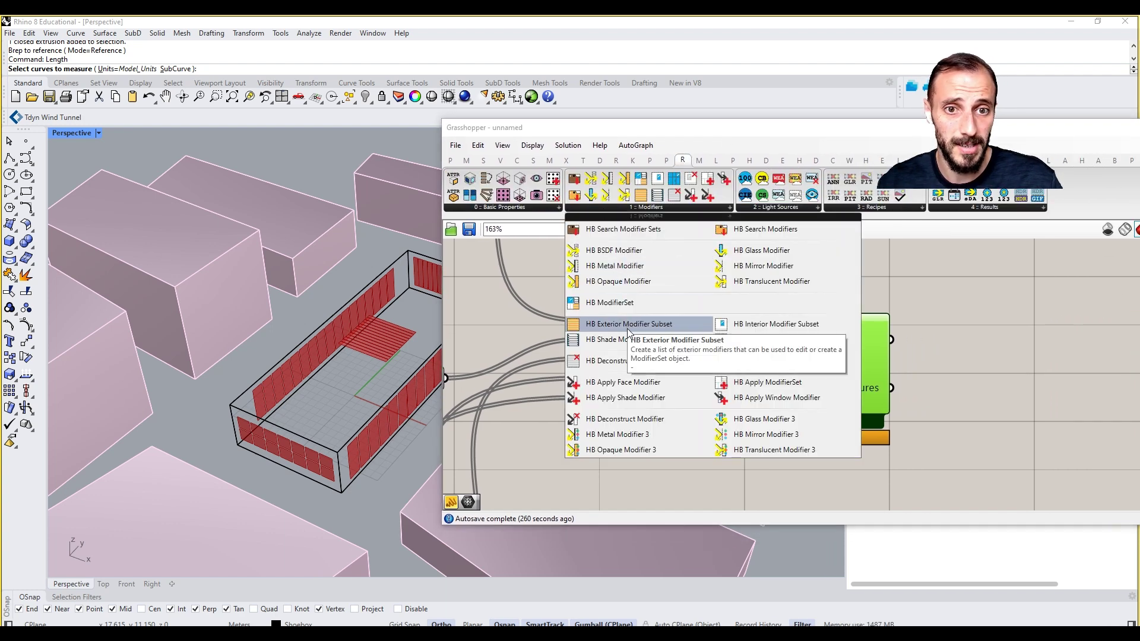
left_click(744, 252)
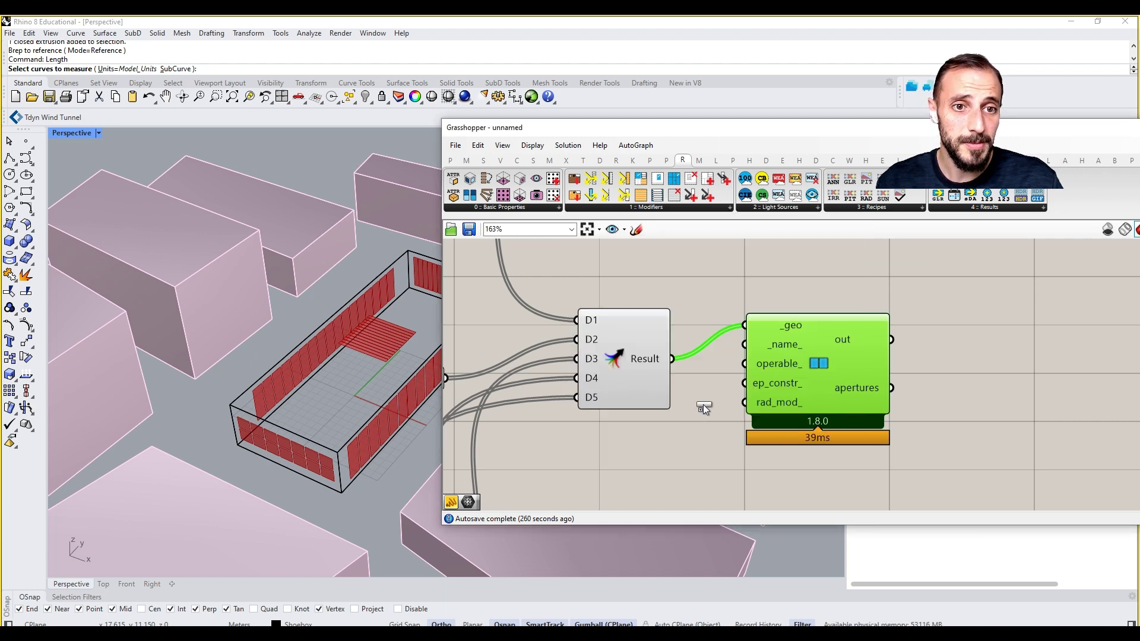
left_click(695, 433)
left_click_drag(806, 365, 960, 353)
left_click_drag(697, 446, 816, 453)
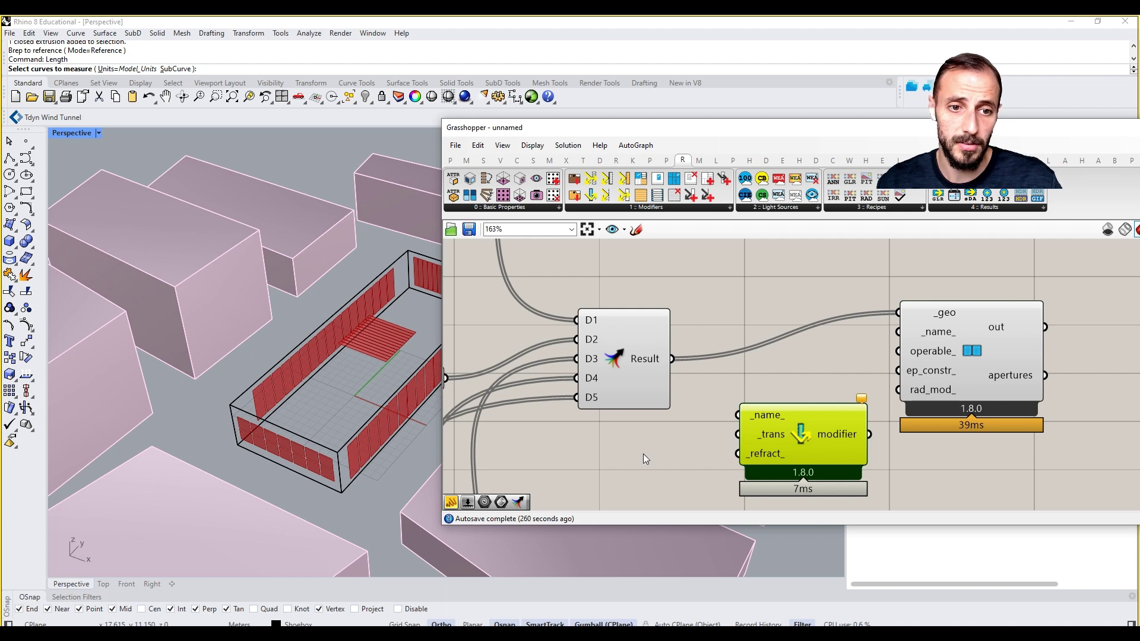
Feed a panel reading '_test_glass' into the glass modifier's _name_ input
double_click(658, 452)
type("//_")
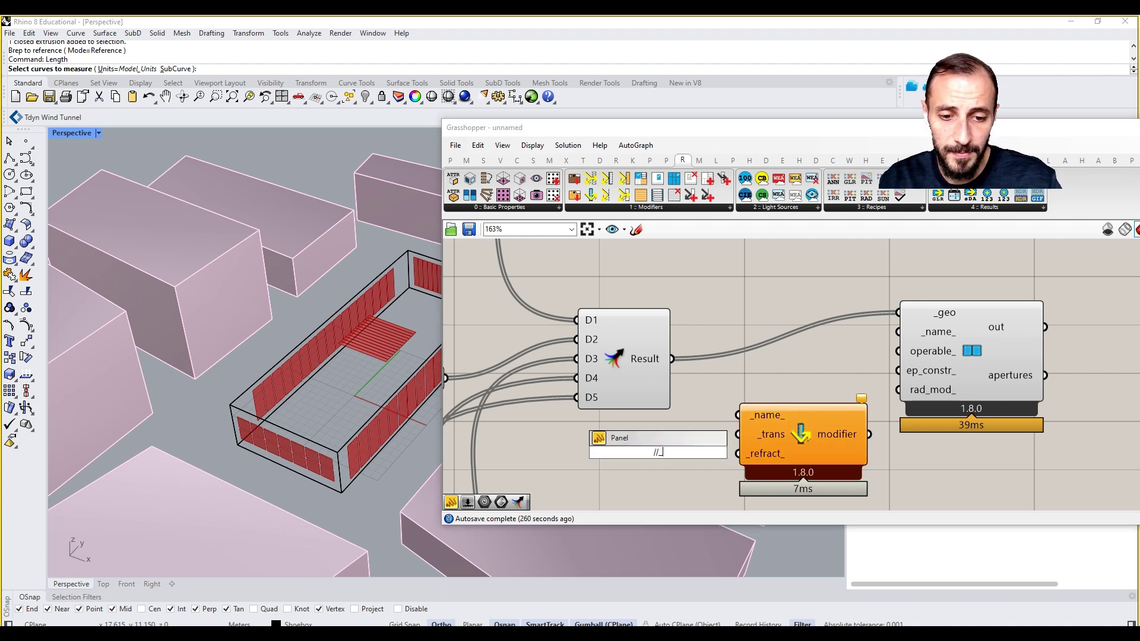
type("test_glass")
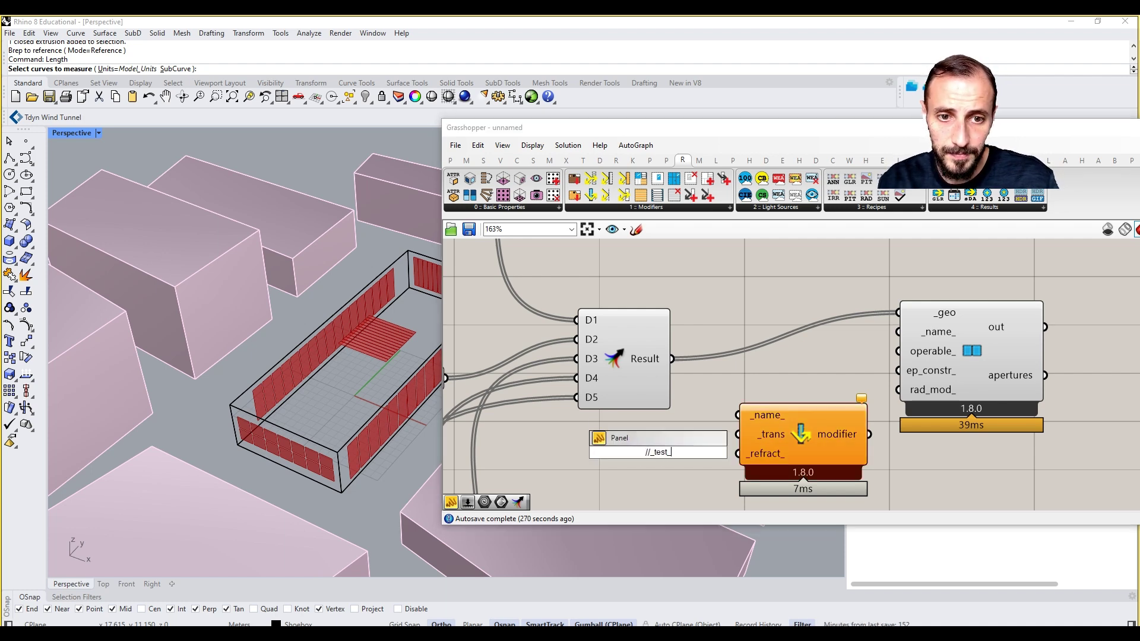
key("Return")
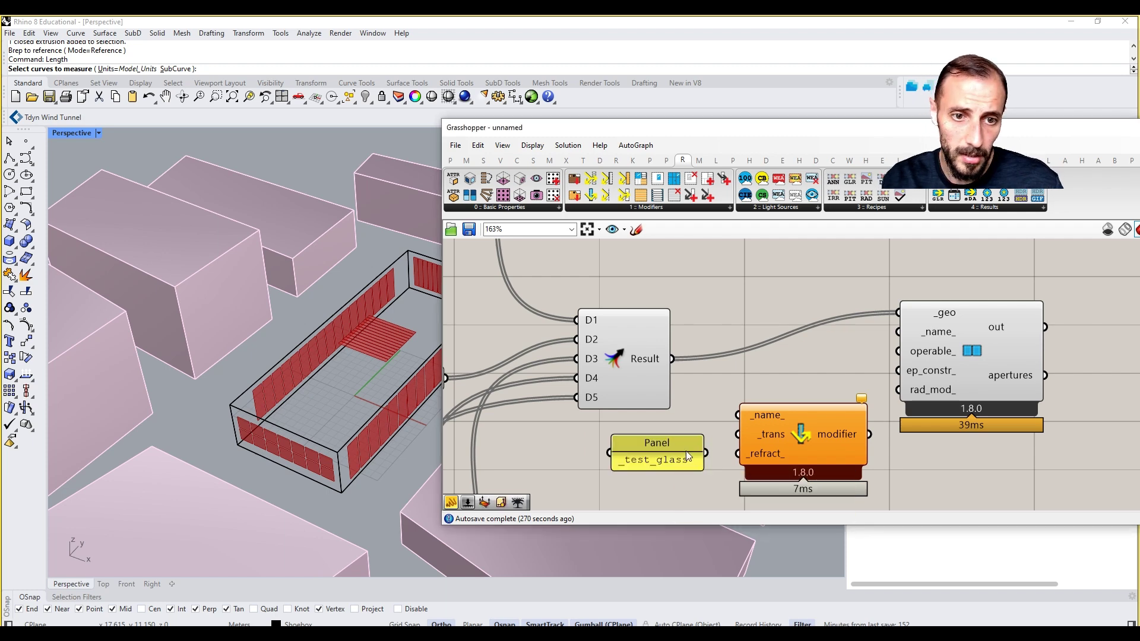
left_click_drag(705, 452, 666, 438)
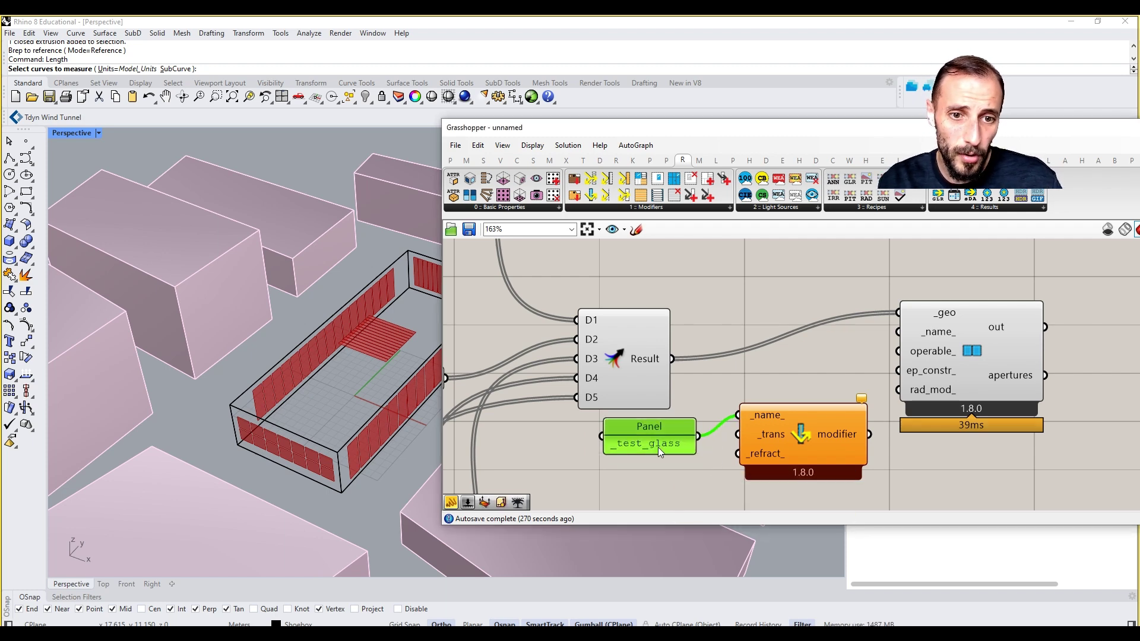
left_click_drag(800, 440, 804, 453)
right_click_drag(776, 446, 800, 385)
Add a 0.55 transmittance slider and wire the glass modifier into HB Aperture's rad_mod_
double_click(717, 429)
type("0")
key("Return")
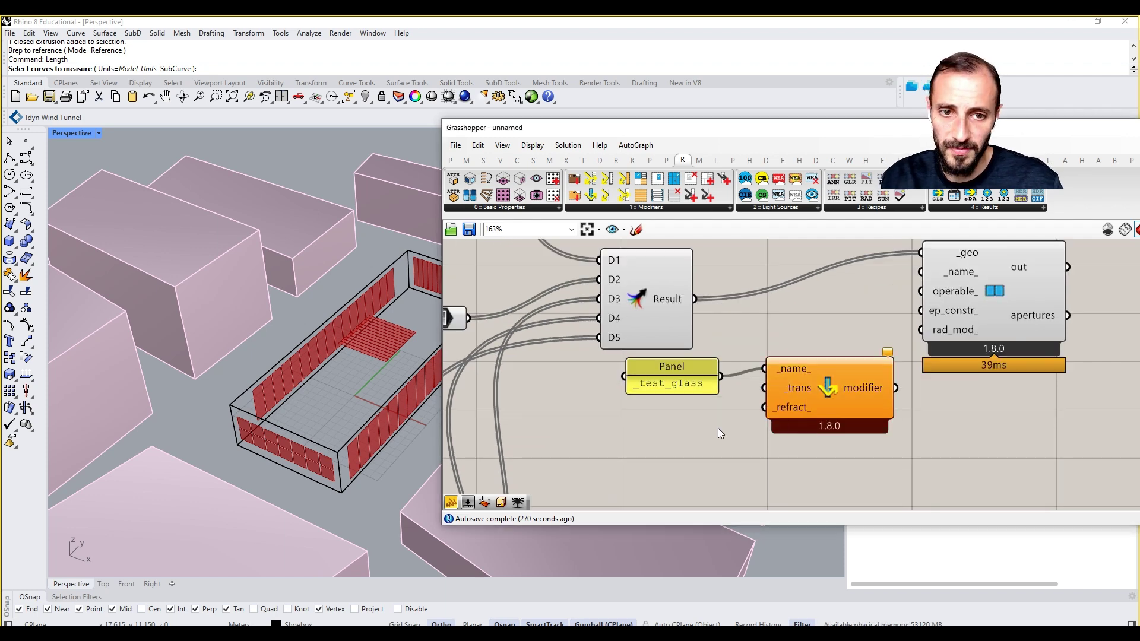
left_click_drag(718, 429, 658, 425)
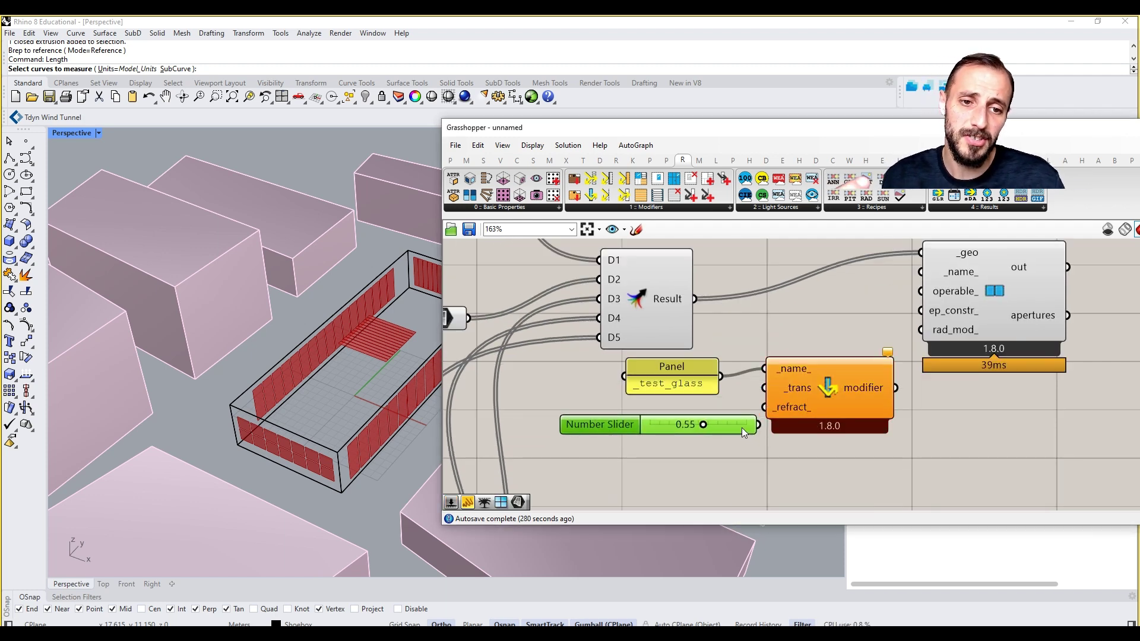
left_click_drag(741, 428, 769, 390)
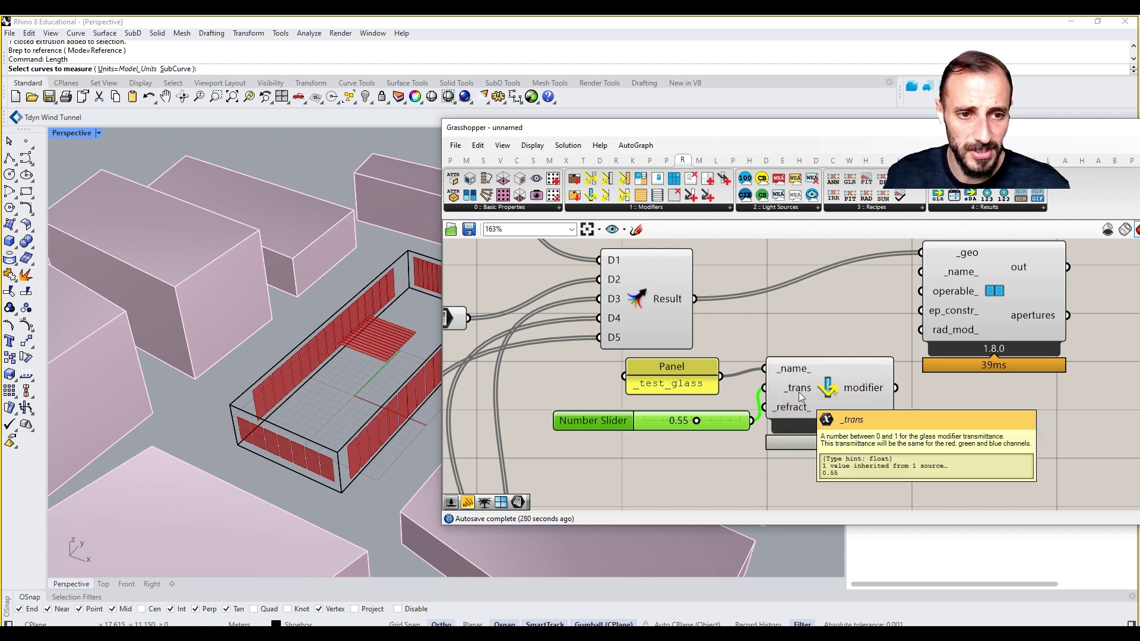
right_click_drag(841, 366, 841, 373)
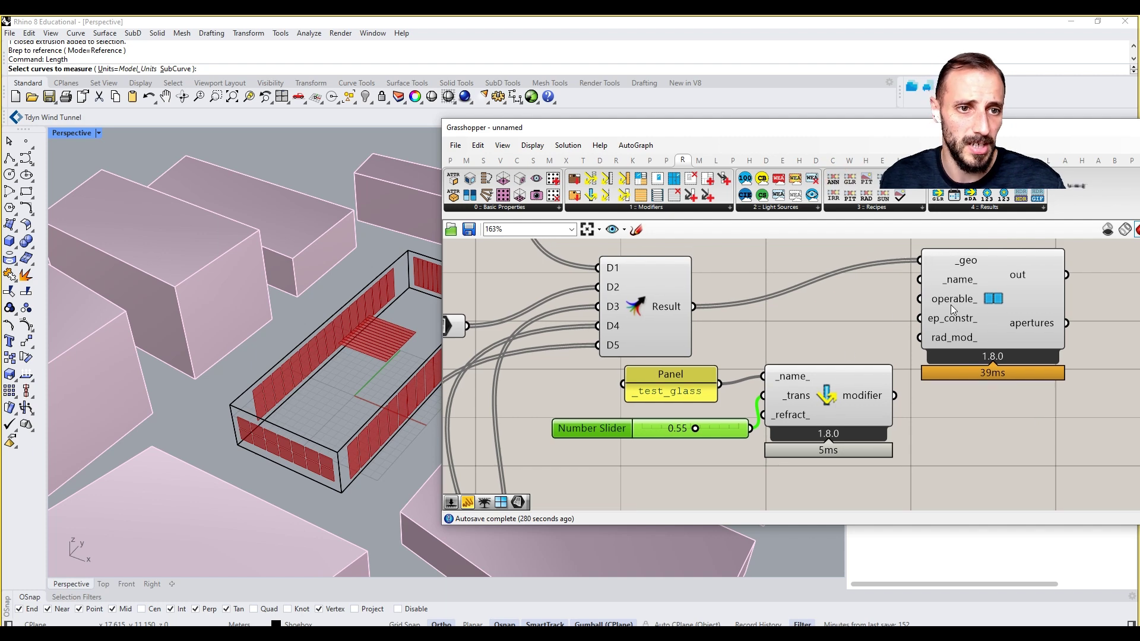
left_click_drag(974, 319, 1011, 330)
left_click_drag(944, 368, 956, 349)
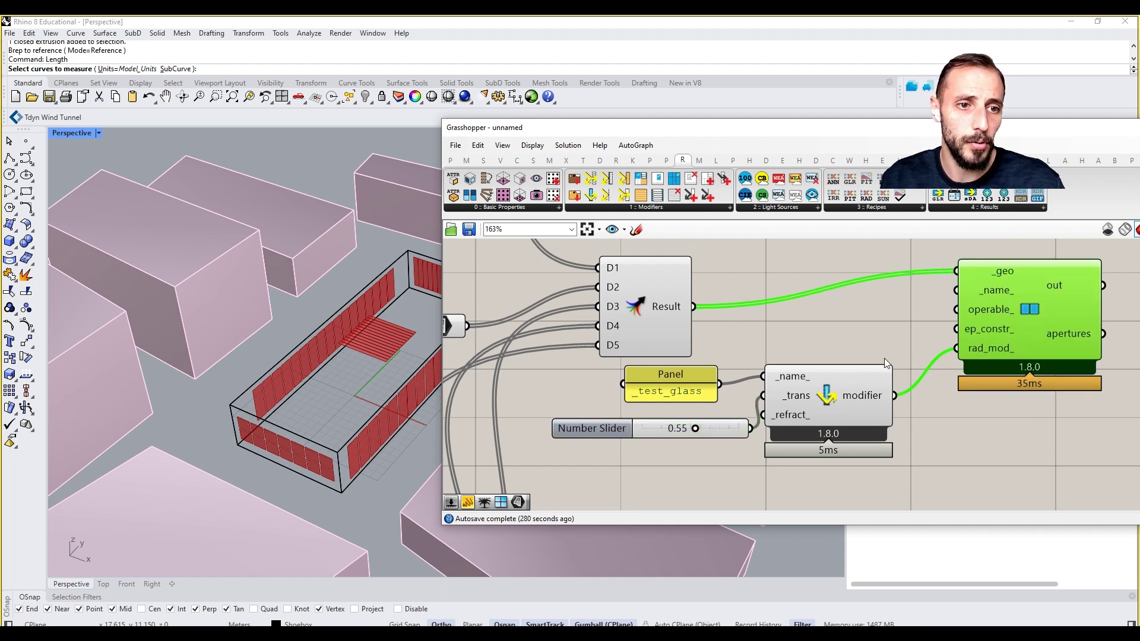
Rearrange the panel, slider, glass modifier group and apertures component into a tidy layout
left_click_drag(872, 351, 703, 436)
scroll(760, 416, "down", 3)
scroll(760, 414, "down", 1)
left_click_drag(882, 355, 933, 351)
left_click_drag(771, 380, 661, 444)
left_click_drag(743, 426, 800, 420)
right_click_drag(800, 422, 692, 441)
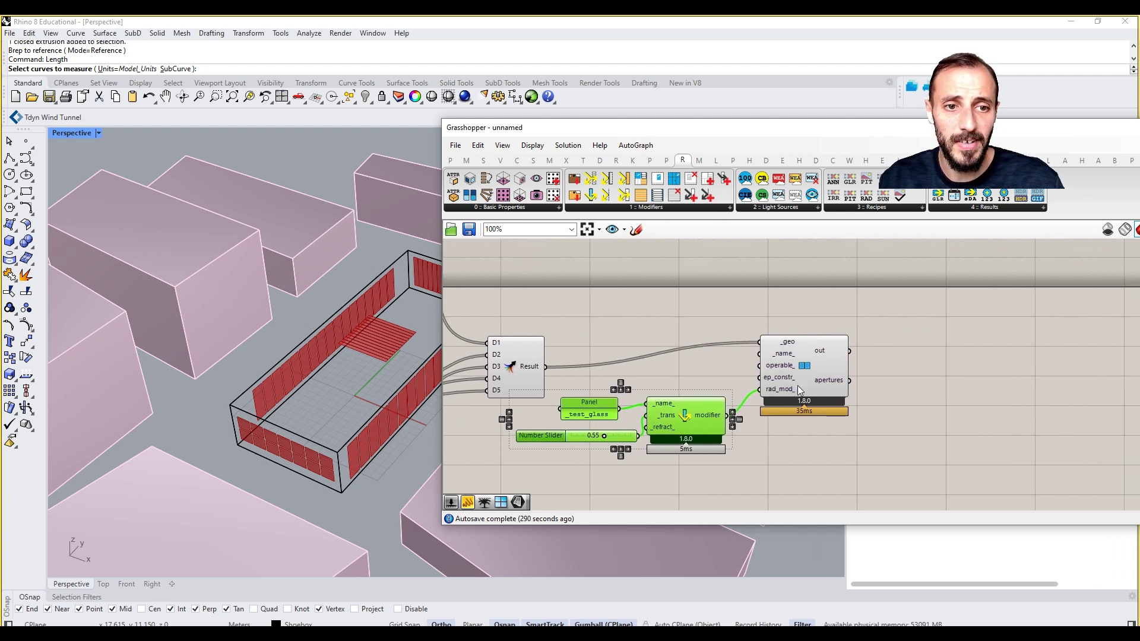
left_click_drag(799, 356, 858, 353)
left_click_drag(745, 476, 601, 386)
left_click_drag(665, 407, 696, 405)
Clear the selection and pan the canvas to the shoebox geometry group
left_click(912, 385)
left_click(882, 372)
right_click(973, 371)
left_click(907, 436)
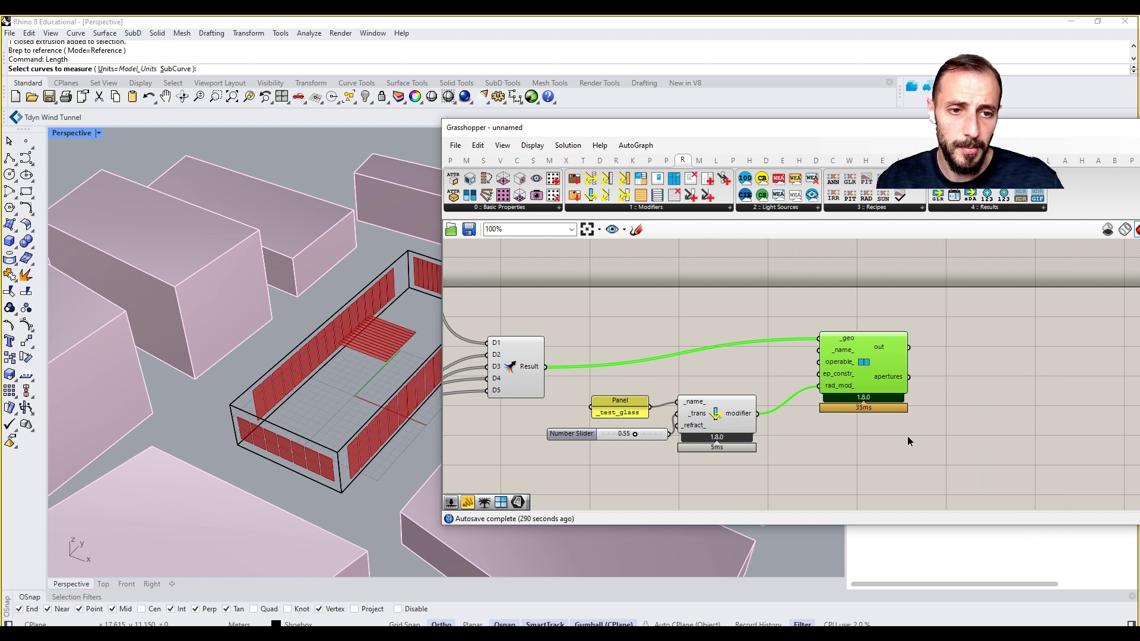
left_click(878, 434)
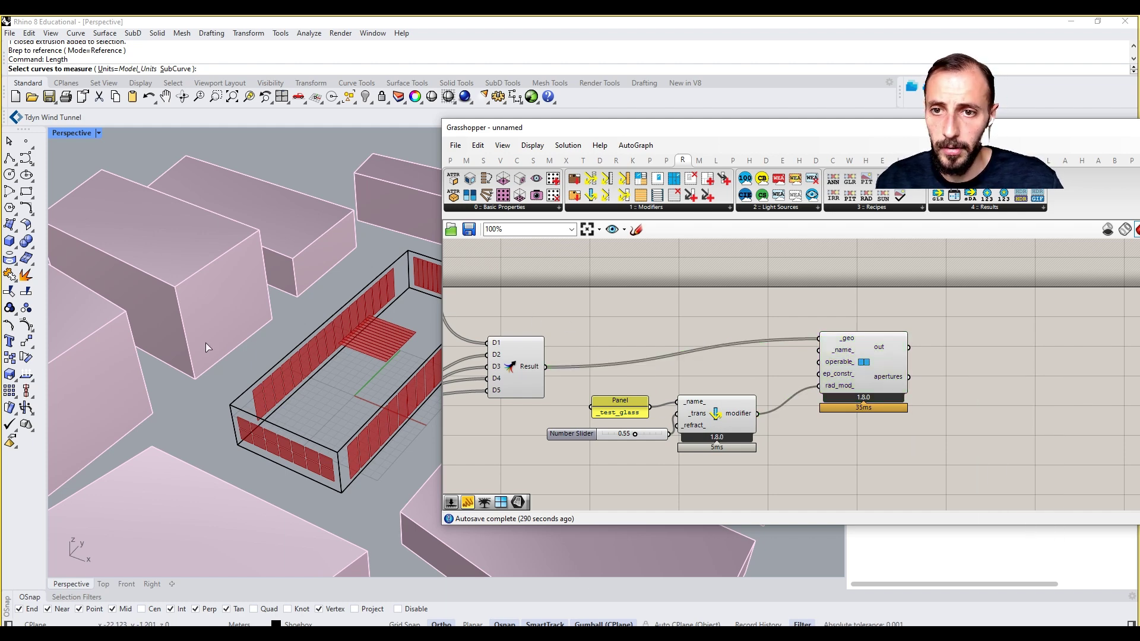
right_click_drag(514, 390, 658, 378)
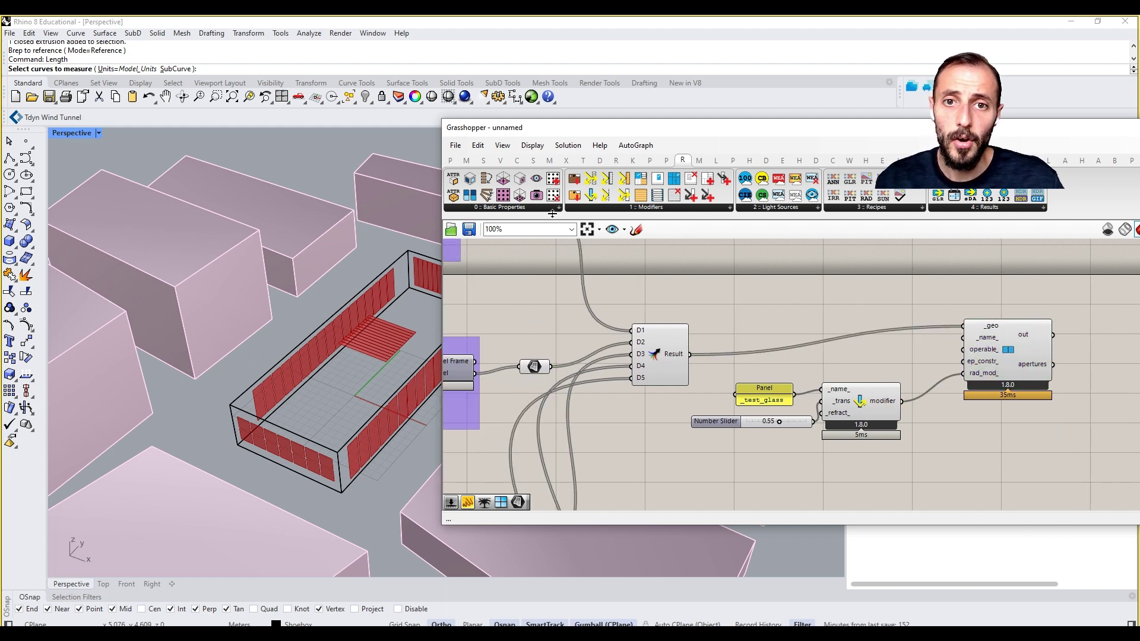
Place an HB Room from Solid component from Honeybee > Create onto the canvas
left_click(1084, 163)
left_click(604, 209)
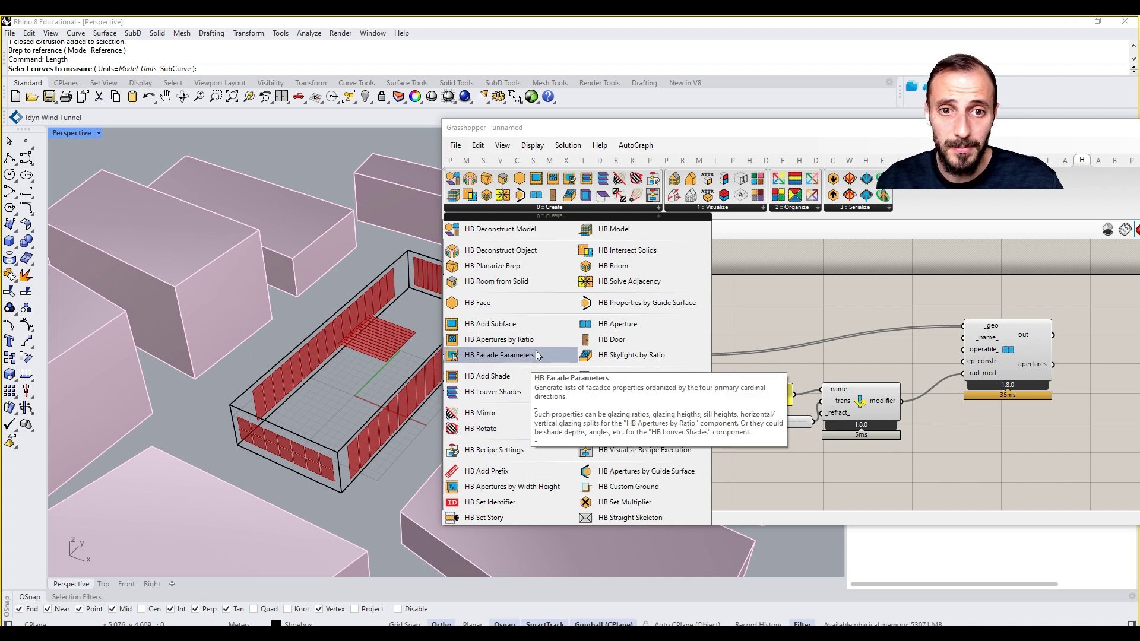
left_click(514, 283)
left_click(849, 484)
scroll(856, 397, "down", 3)
scroll(857, 397, "down", 2)
left_click_drag(857, 397, 867, 448)
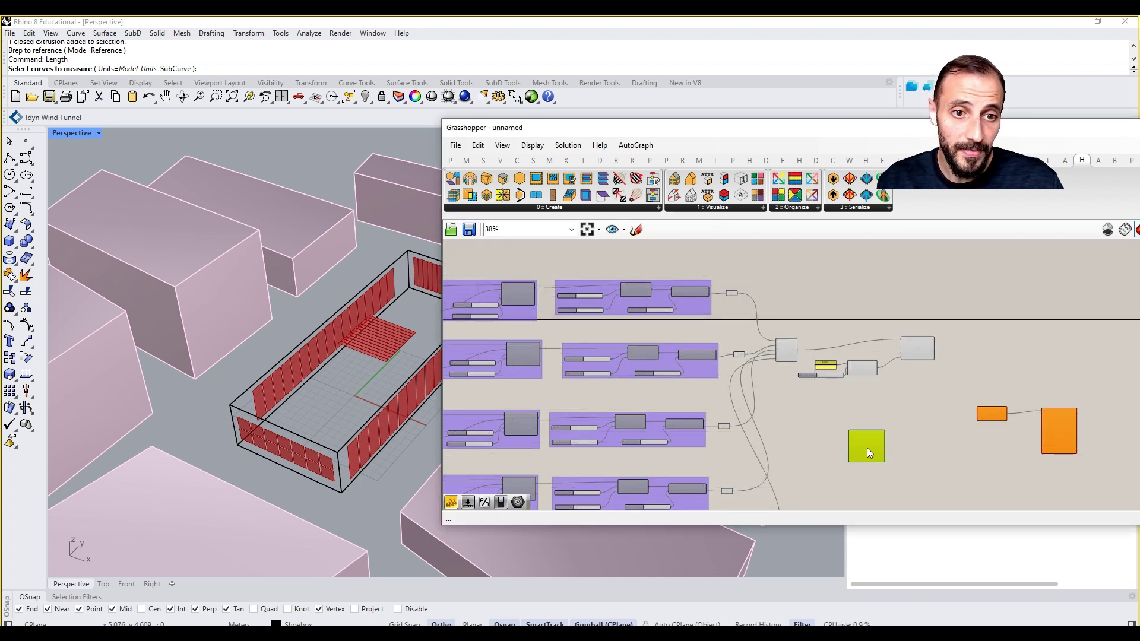
scroll(867, 447, "down", 6)
scroll(625, 478, "up", 9)
Add a Brep parameter fed by the shoebox brep, with its incoming wire hidden
double_click(635, 483)
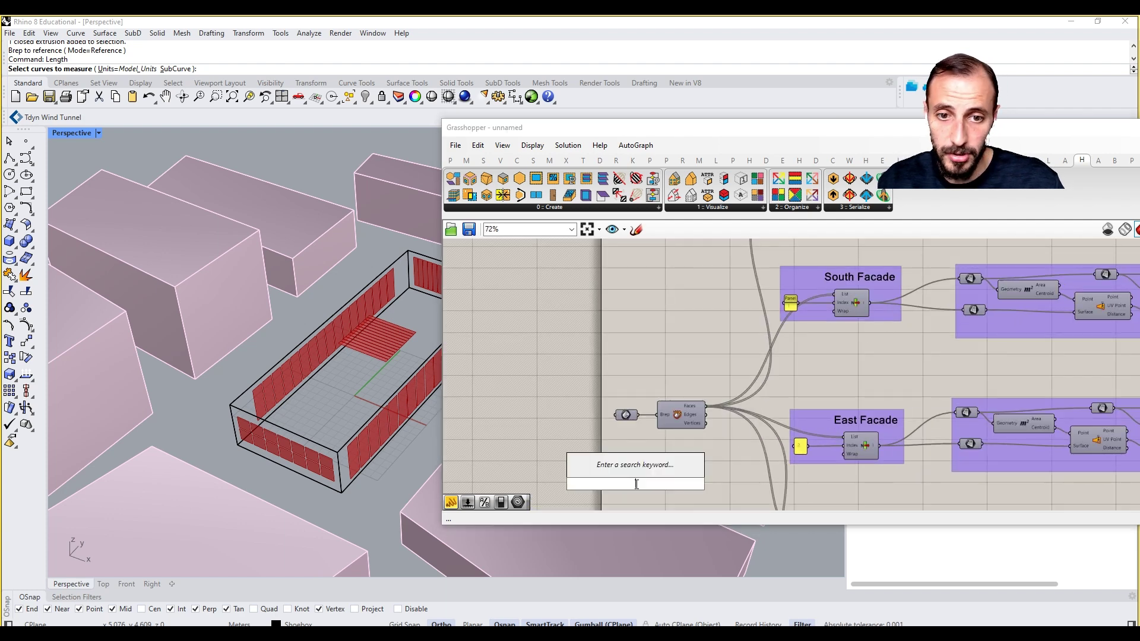
type("brep")
key("Return")
scroll(635, 485, "up", 3)
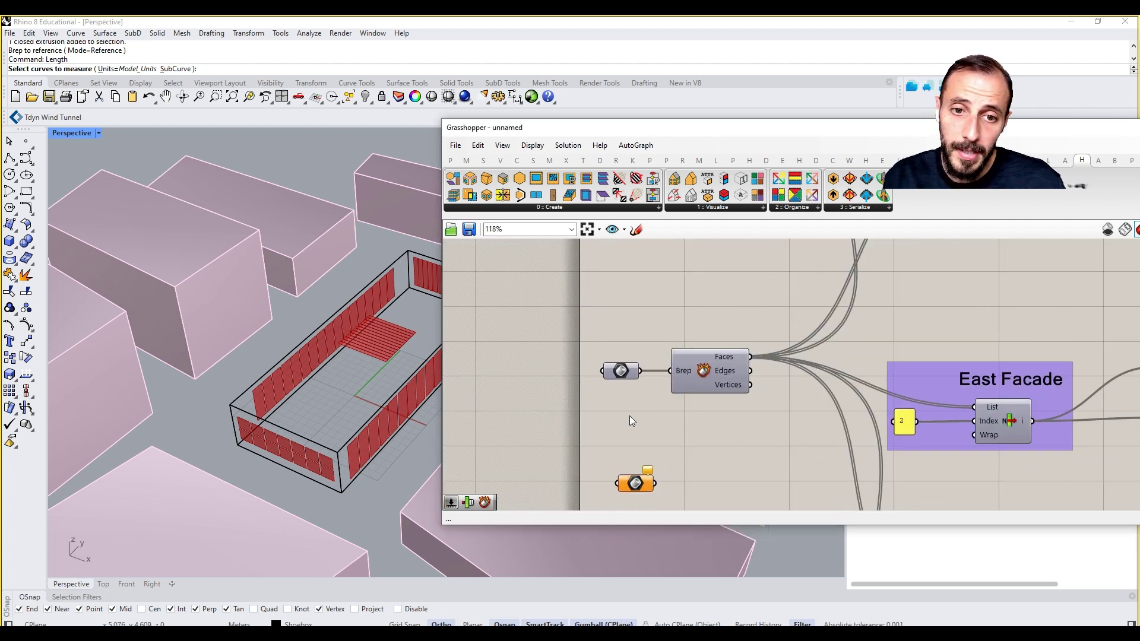
left_click_drag(639, 374, 616, 483)
right_click(633, 483)
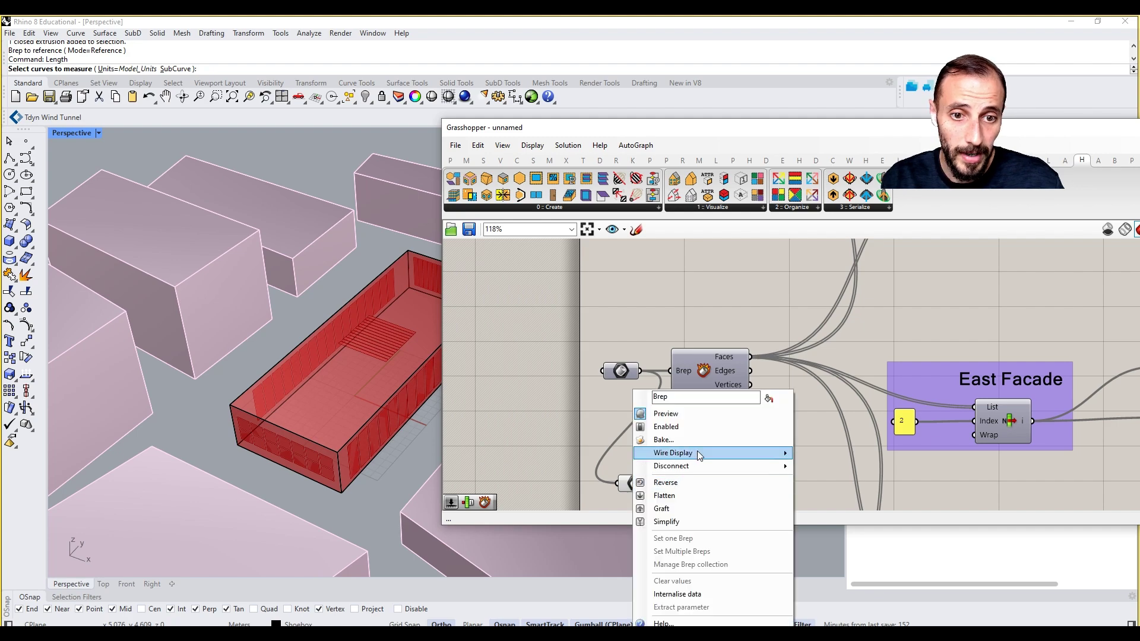
mouse_move(698, 452)
left_click(824, 480)
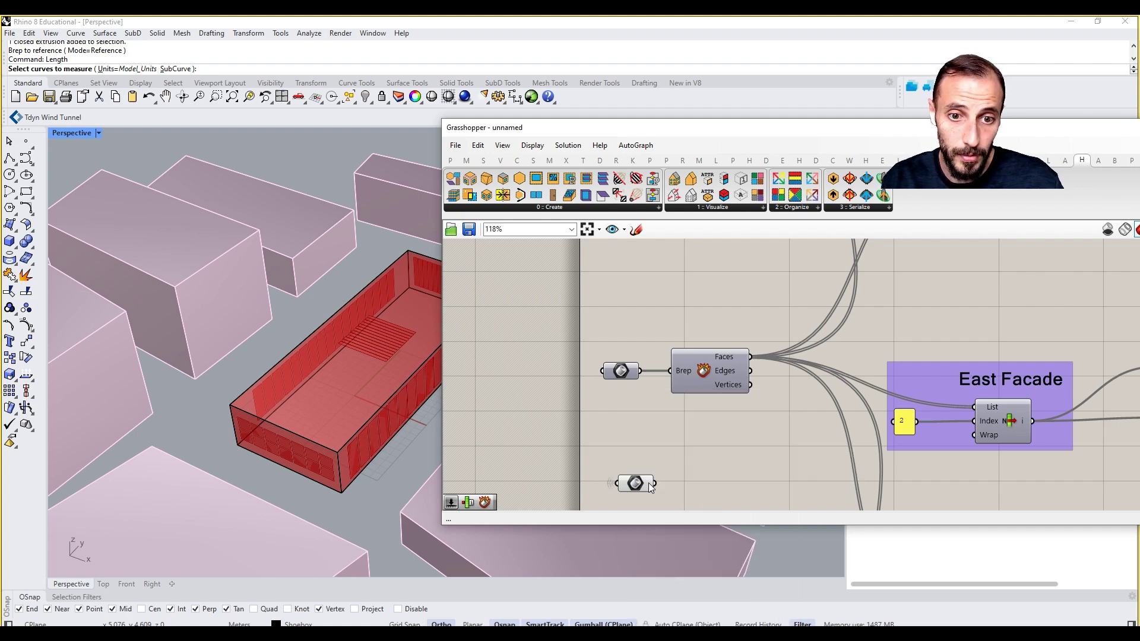
Connect the Brep parameter to the room's _geo input and place it above the room
left_click(627, 490)
scroll(628, 493, "down", 3)
scroll(628, 493, "down", 10)
left_click_drag(628, 494, 918, 495)
scroll(892, 458, "up", 15)
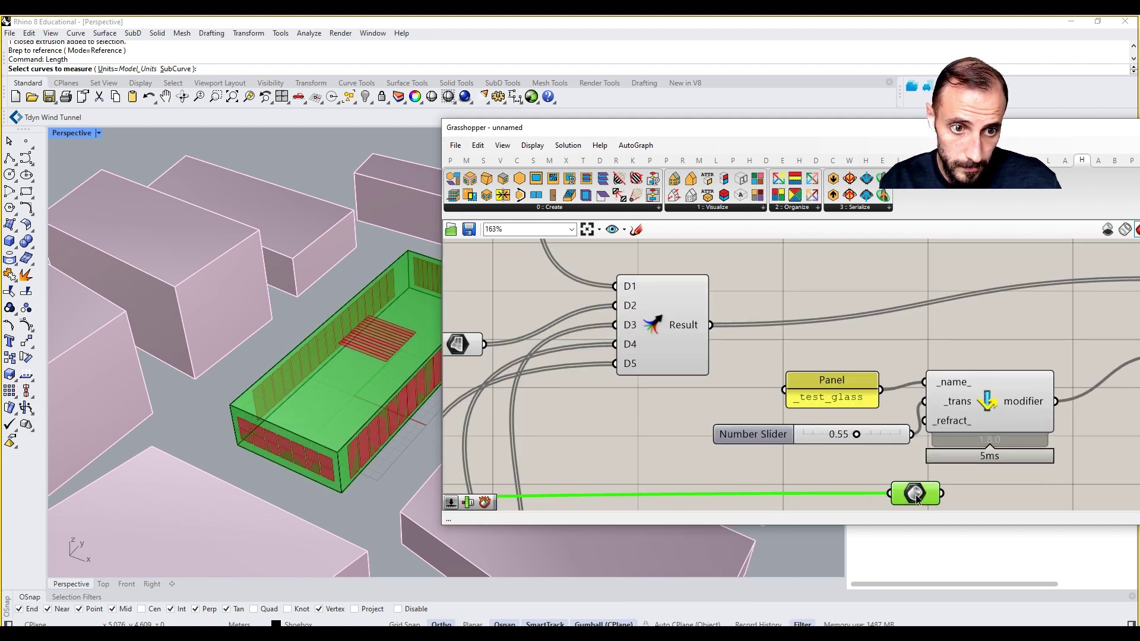
right_click_drag(893, 473, 702, 321)
scroll(725, 373, "down", 3)
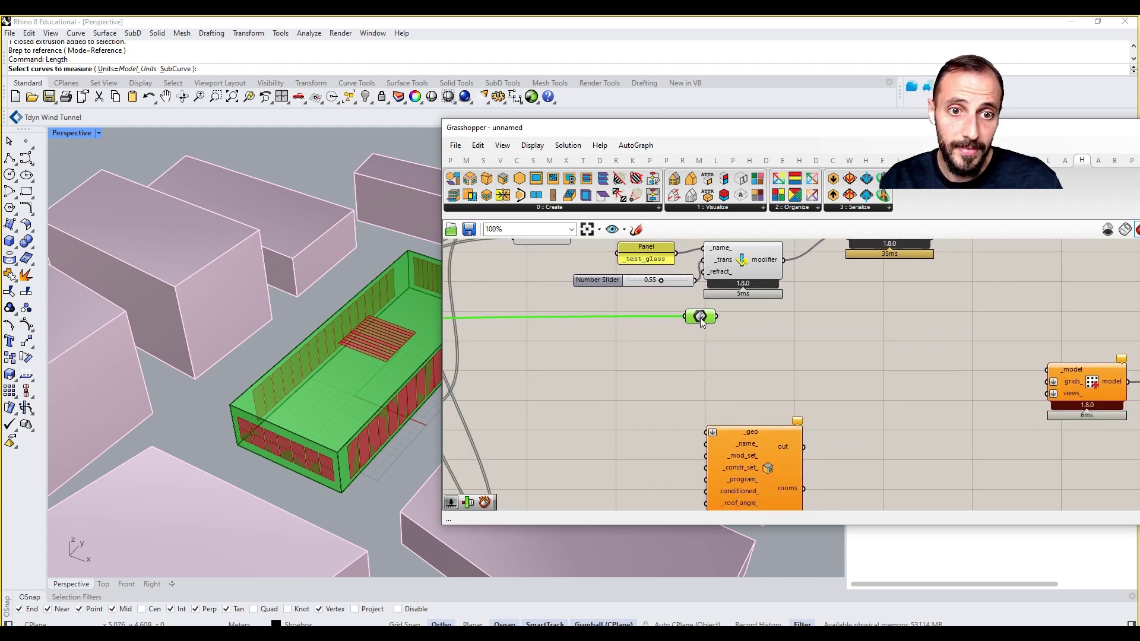
left_click_drag(700, 320, 786, 443)
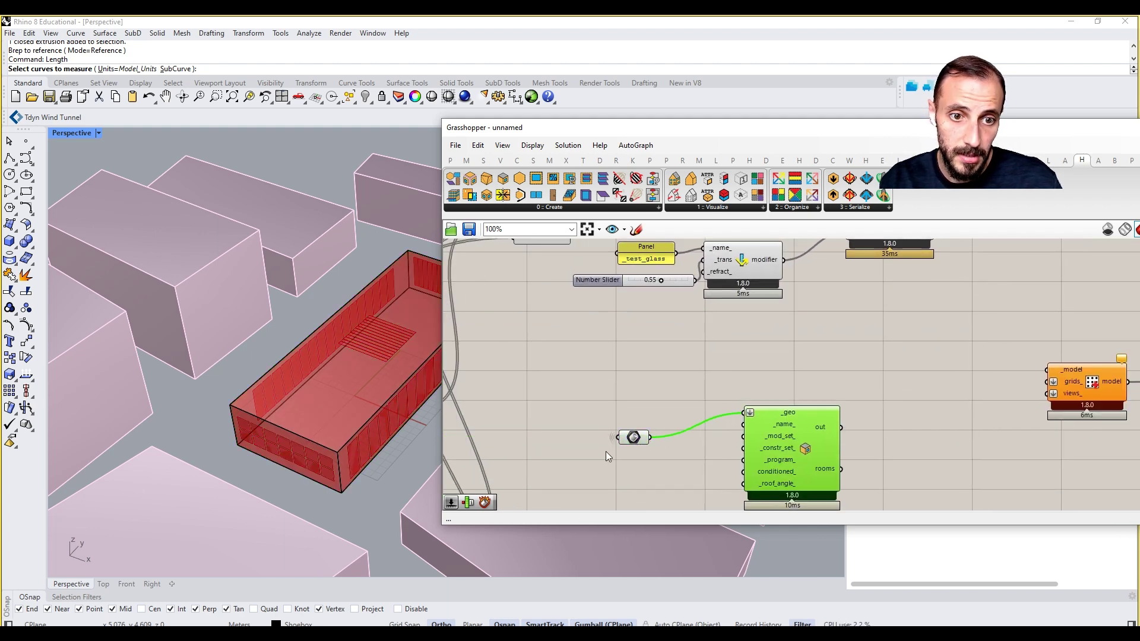
left_click_drag(633, 438, 666, 399)
Feed a 'shoe_box' text panel into the room's _name_ input
double_click(657, 439)
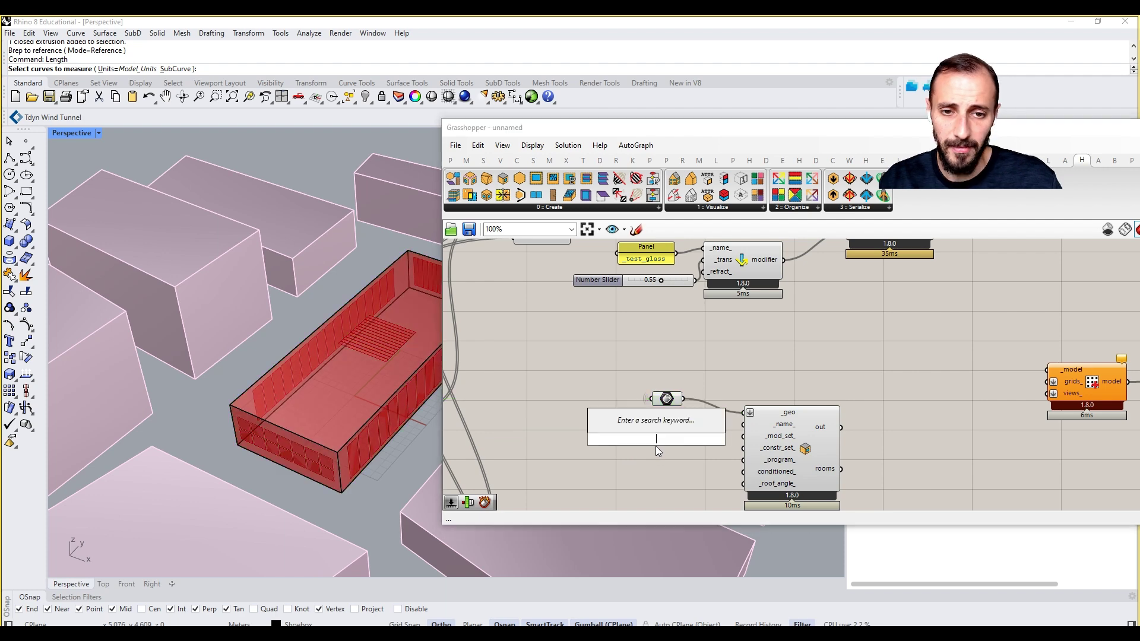
type("//sh")
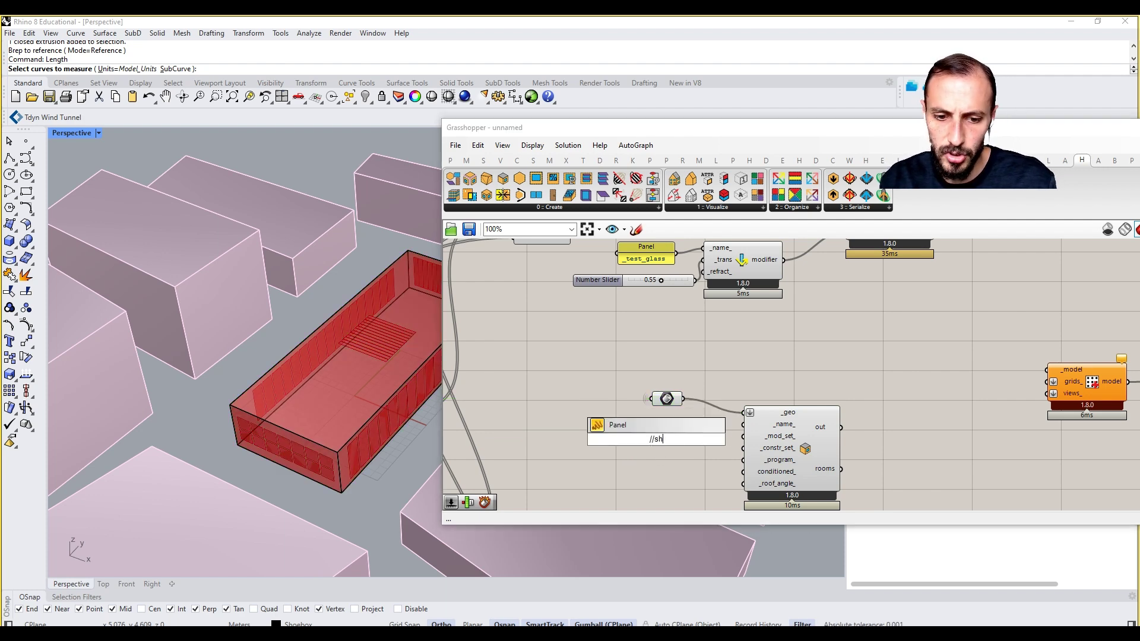
type("oe_bo")
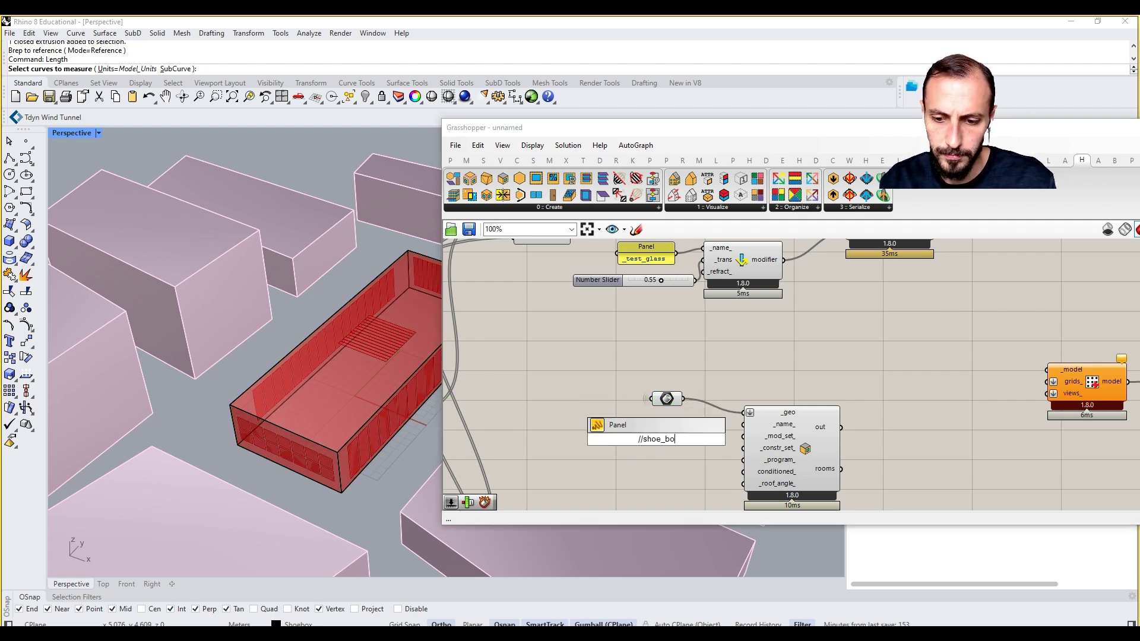
type("x")
key("Return")
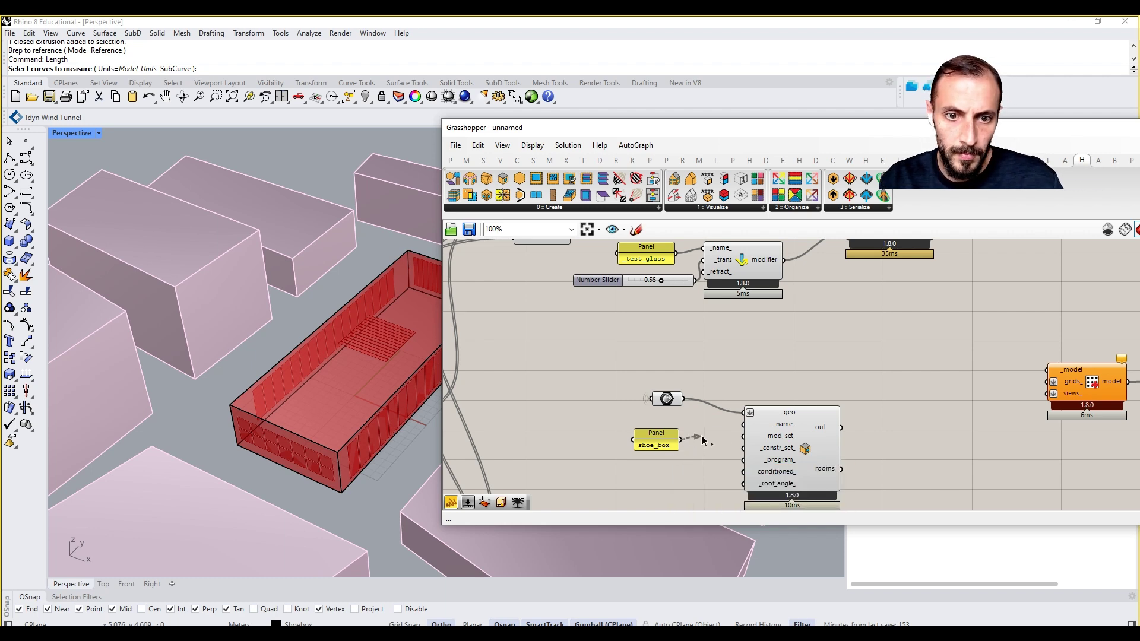
left_click_drag(680, 439, 743, 424)
left_click(665, 445)
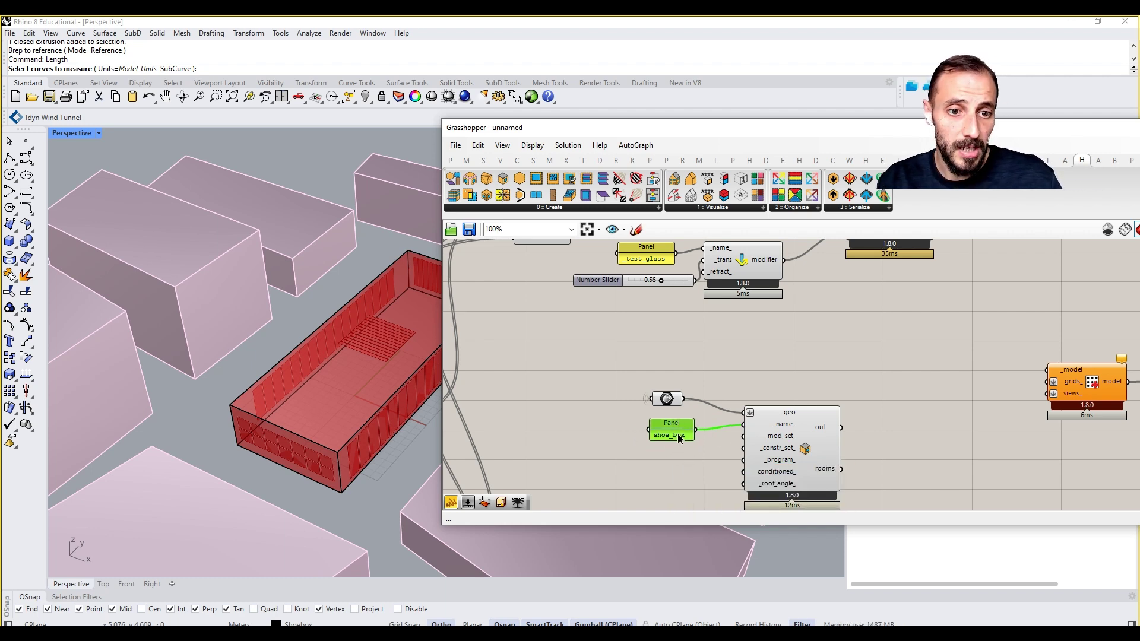
scroll(763, 489, "up", 2)
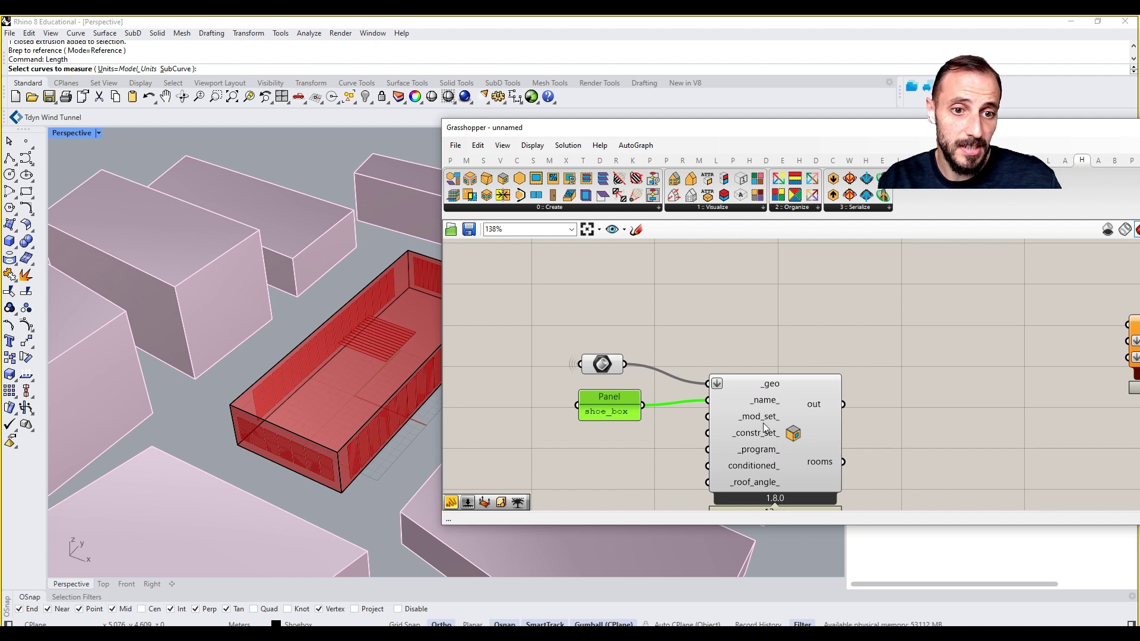
mouse_move(766, 423)
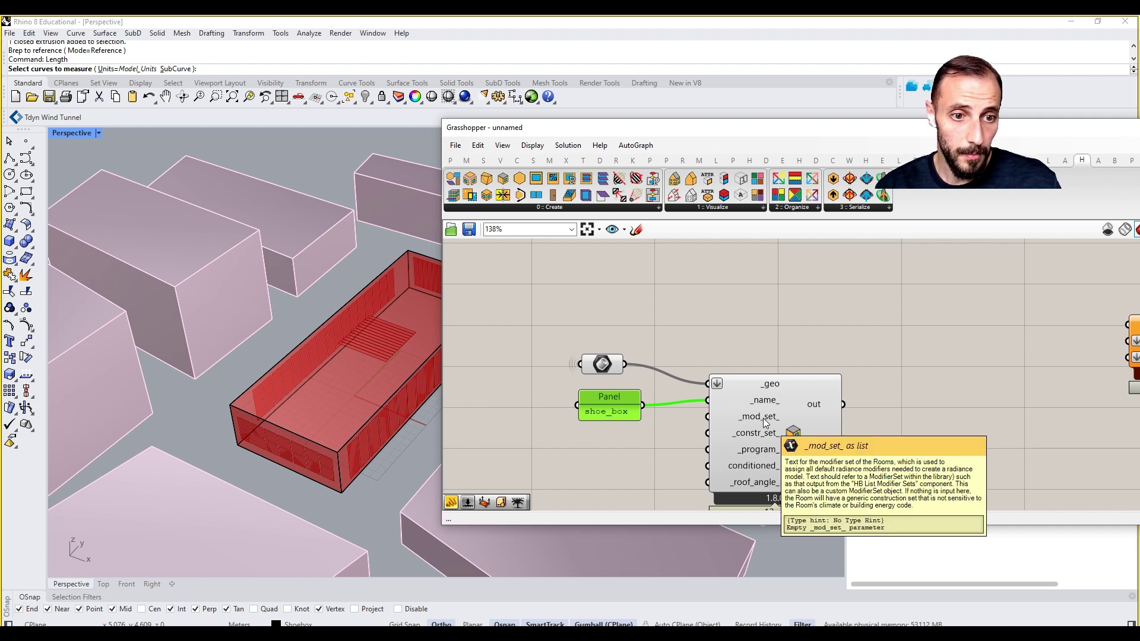
mouse_move(764, 454)
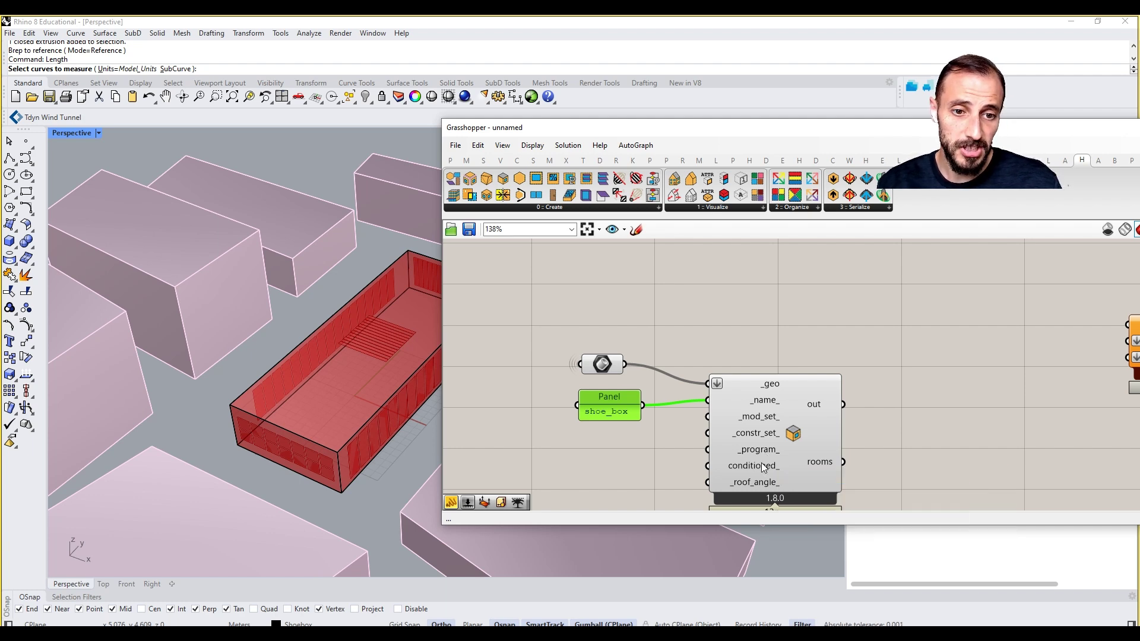
Move the room, panel and Brep parameter together up and left on the canvas
left_click_drag(786, 435, 796, 415)
mouse_move(771, 432)
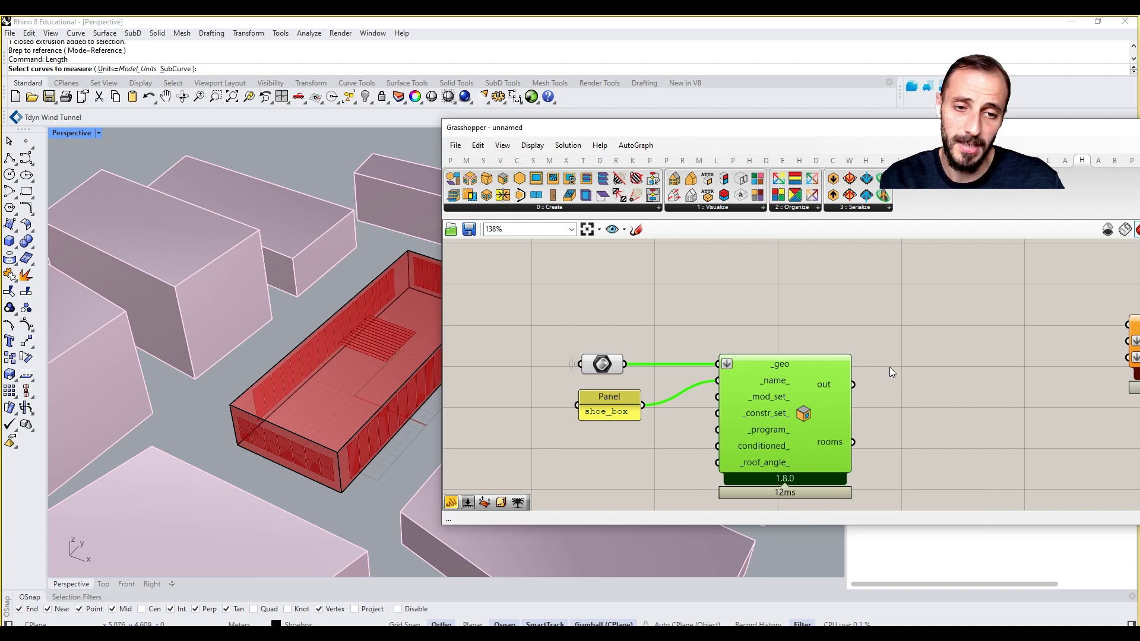
scroll(836, 390, "down", 5)
scroll(777, 428, "up", 2)
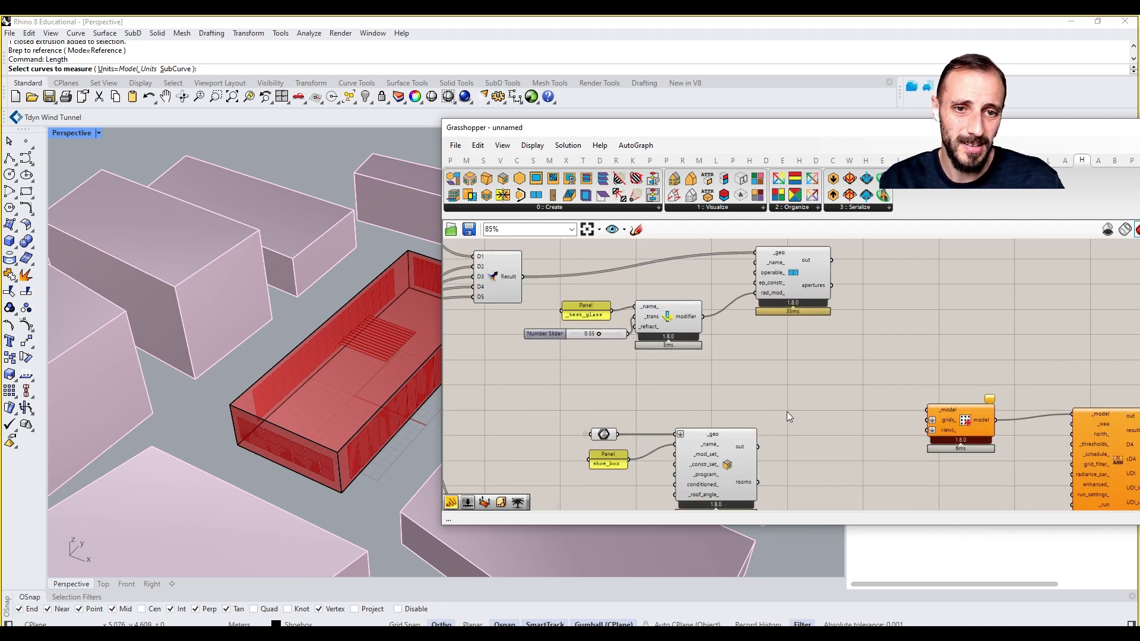
left_click_drag(786, 412, 584, 494)
left_click_drag(721, 449, 700, 429)
left_click(747, 389)
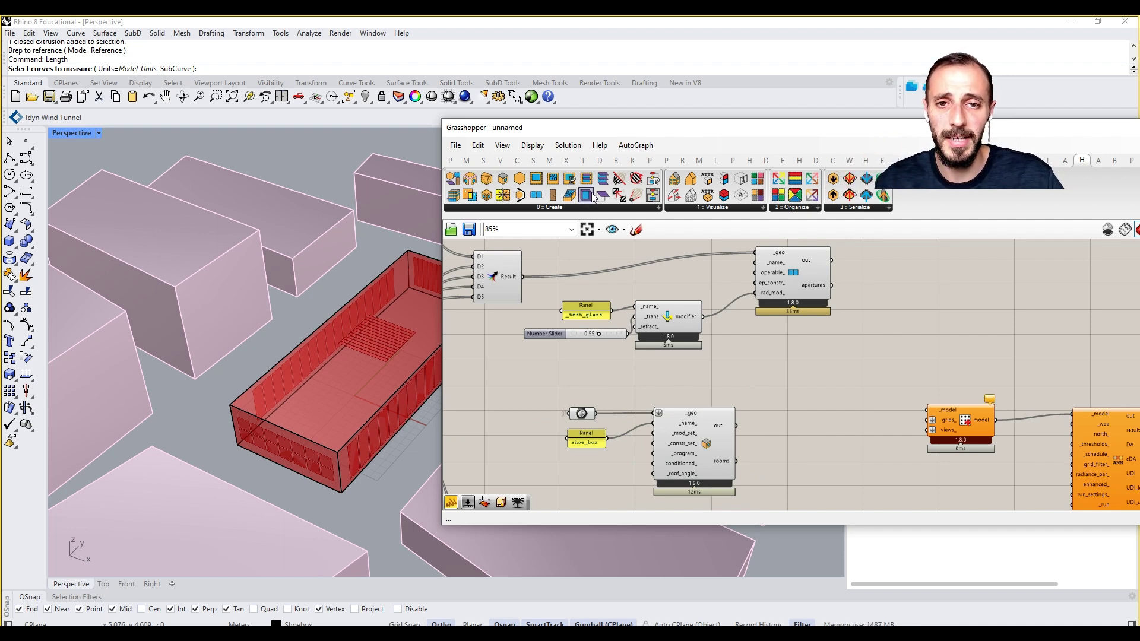
Place an HB Add Subface component on the canvas
left_click(576, 207)
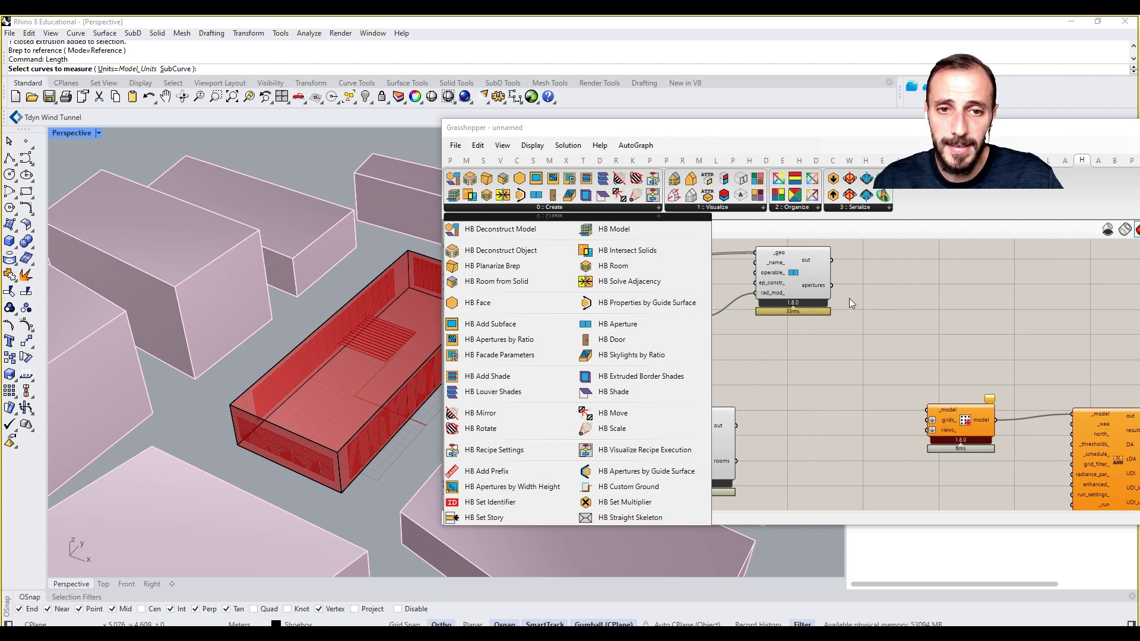
mouse_move(816, 289)
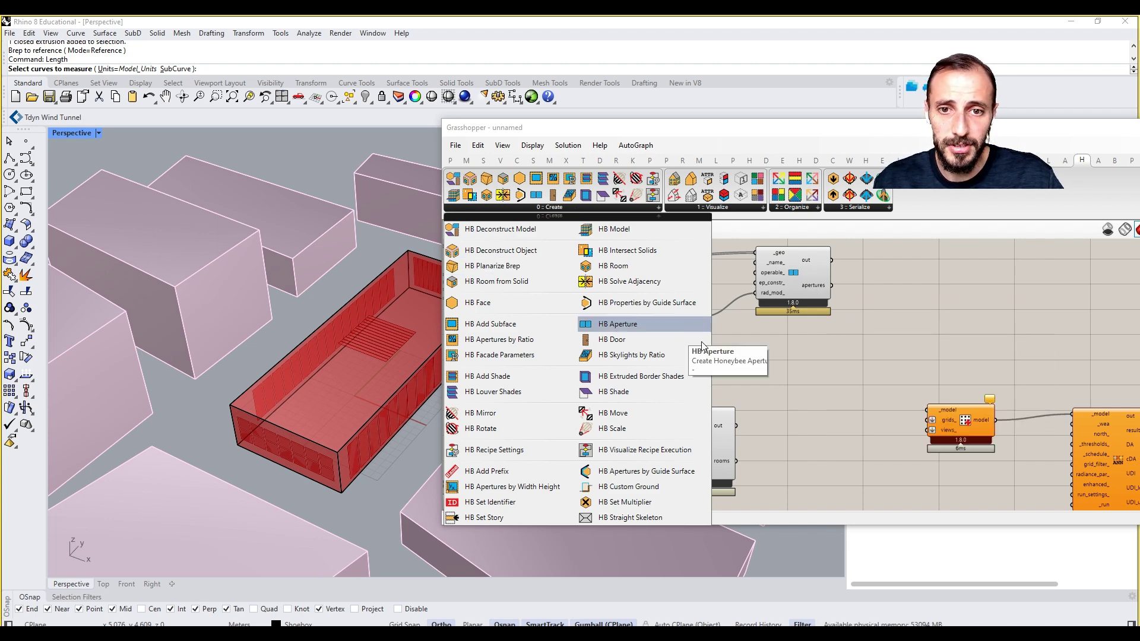
left_click(505, 329)
left_click(914, 285)
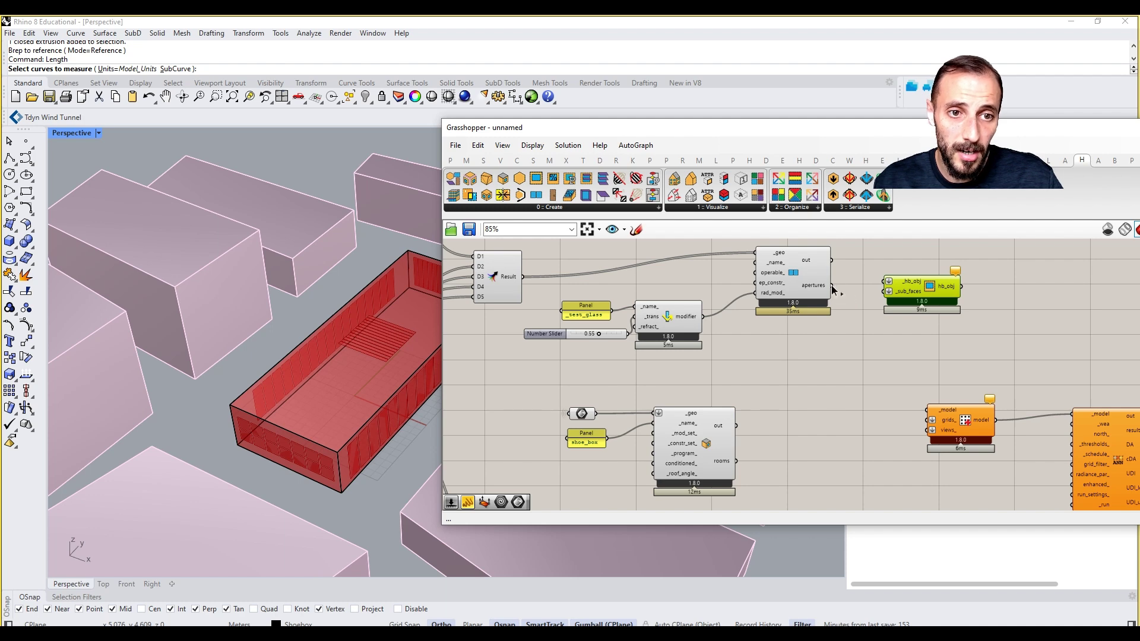
Wire the glass apertures into _sub_faces and the shoe_box rooms into _hb_obj
left_click_drag(833, 289, 888, 291)
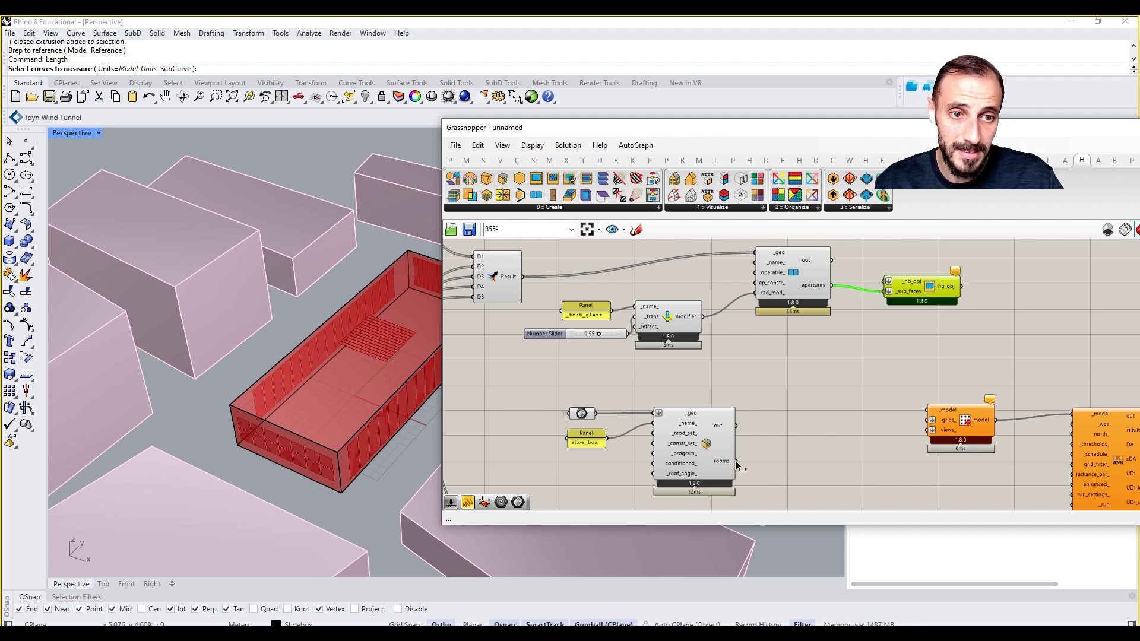
left_click_drag(736, 462, 884, 281)
left_click(928, 355)
right_click_drag(933, 319, 866, 334)
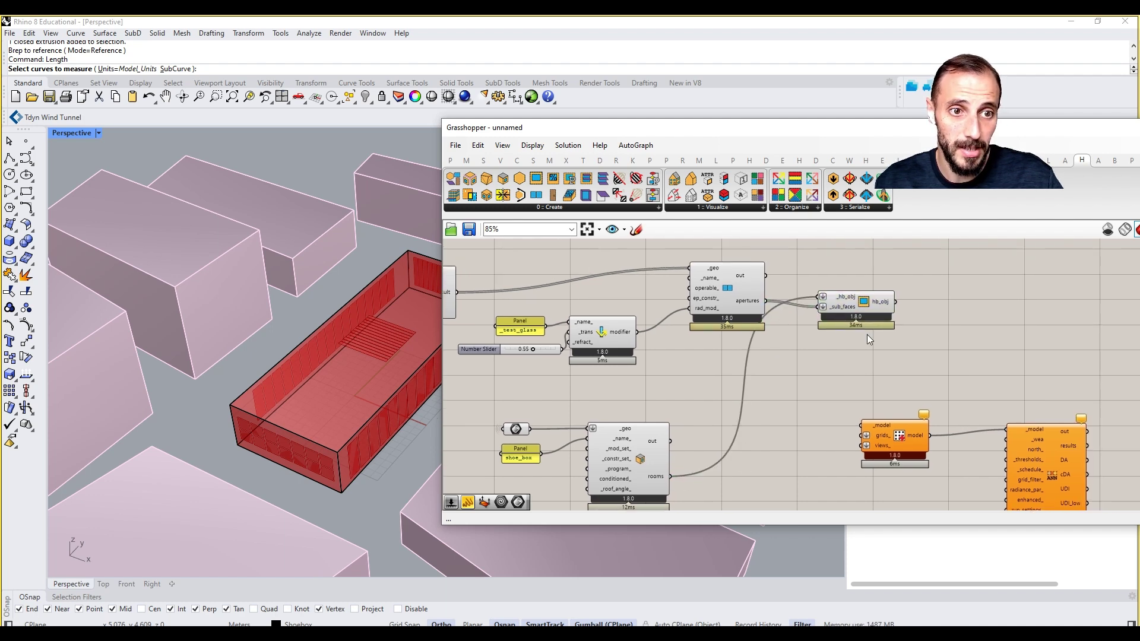
left_click(880, 304)
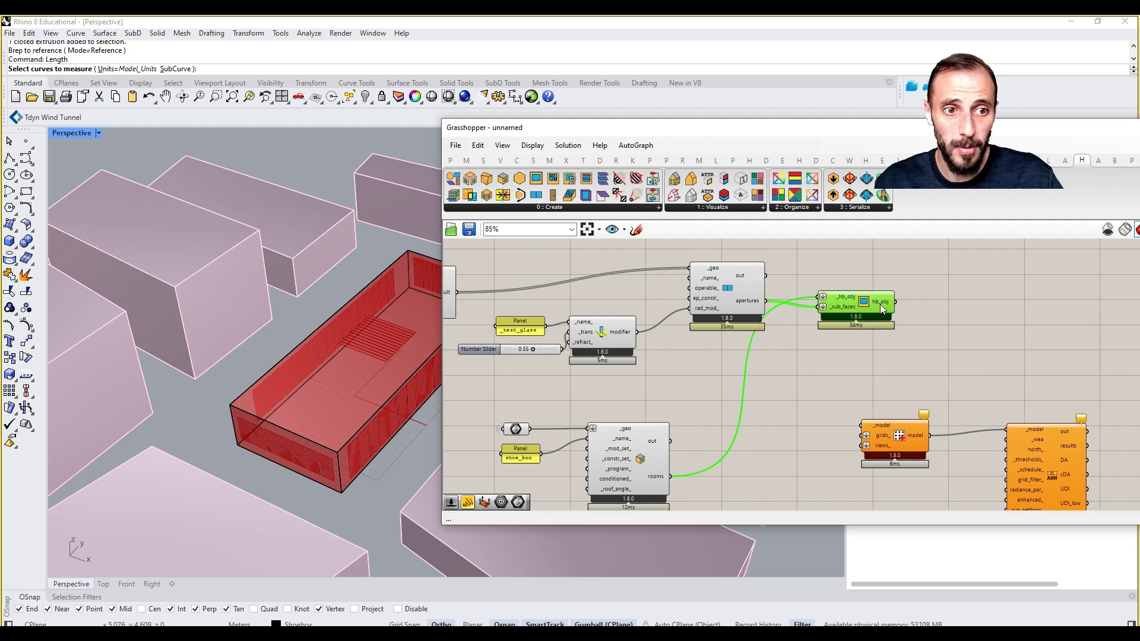
right_click_drag(715, 417, 736, 379)
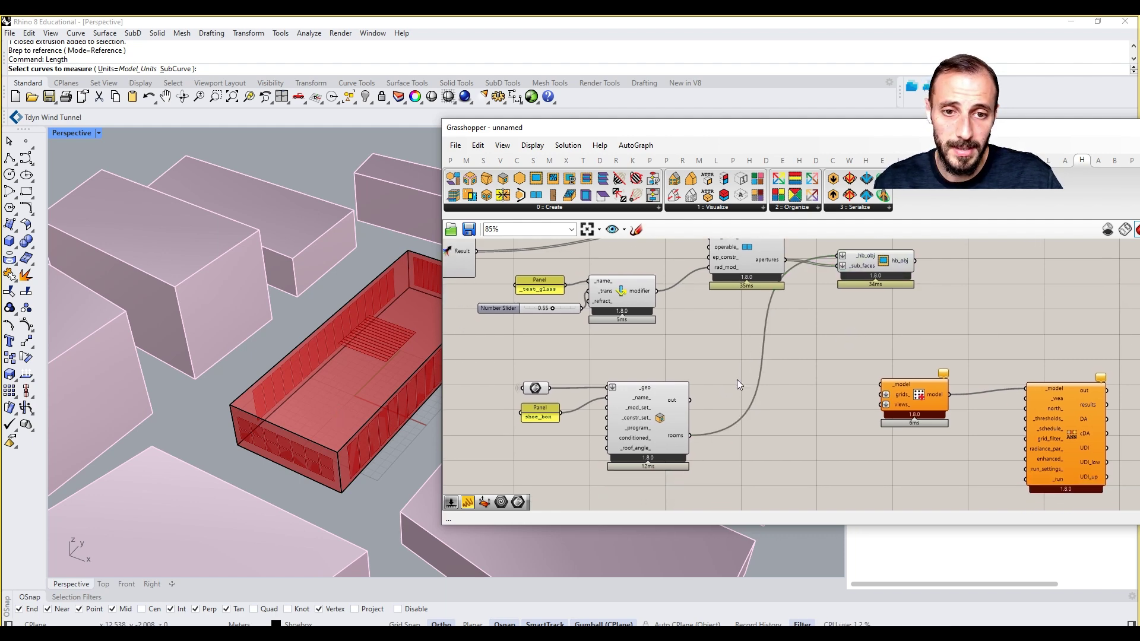
mouse_move(670, 348)
right_mouse_down()
mouse_move(688, 319)
mouse_move(674, 342)
right_mouse_up()
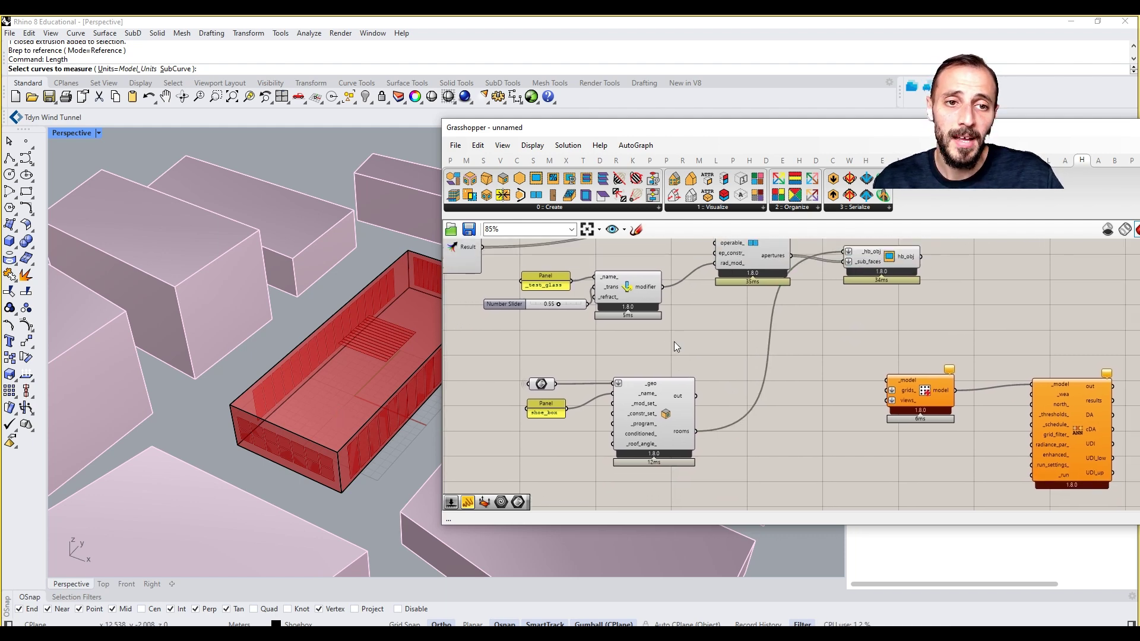
left_click(593, 209)
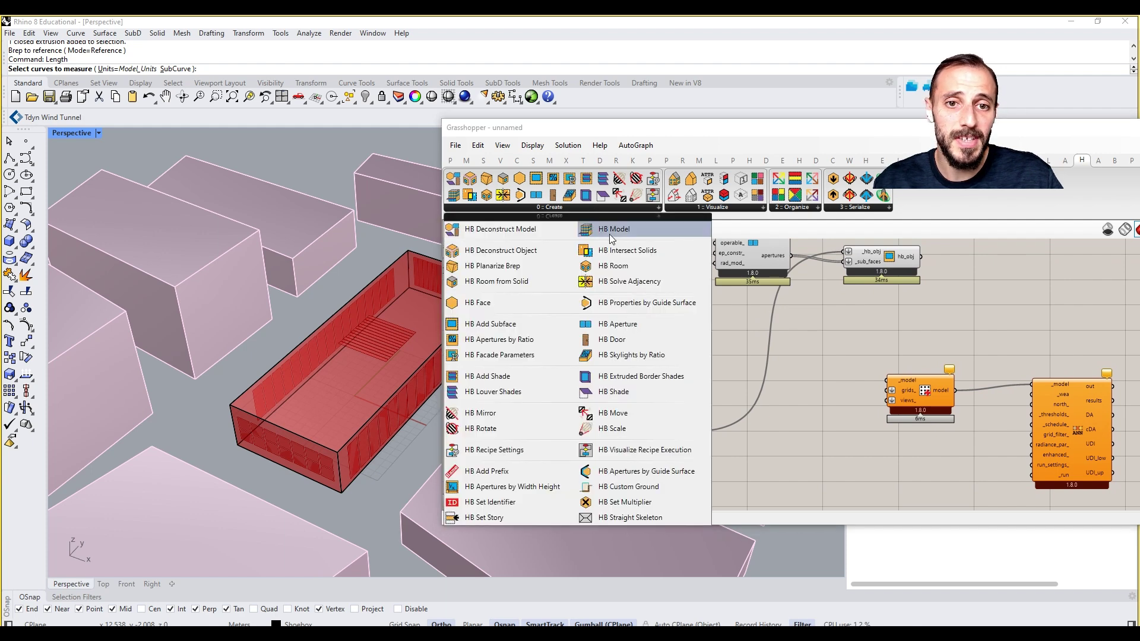
Add HB Extruded Border Shades and feed the glazed room's hb_obj into _hb_objs
left_click(653, 380)
left_click(1002, 262)
right_click_drag(982, 267, 907, 337)
scroll(906, 338, "up", 1)
left_click(903, 342)
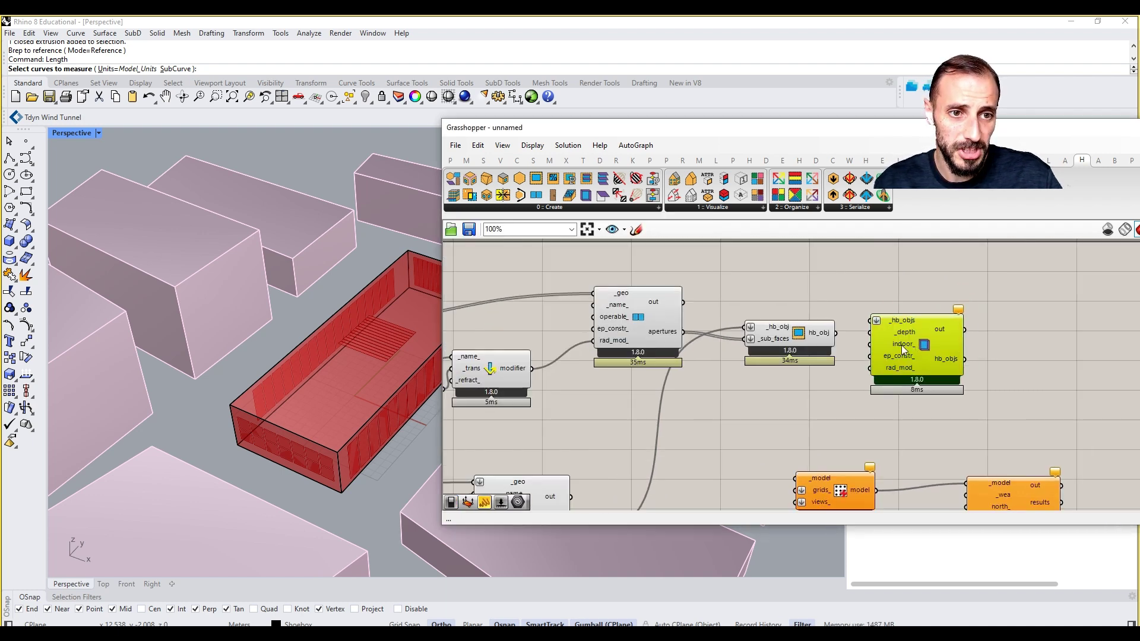
scroll(861, 343, "up", 1)
left_click_drag(847, 335, 963, 349)
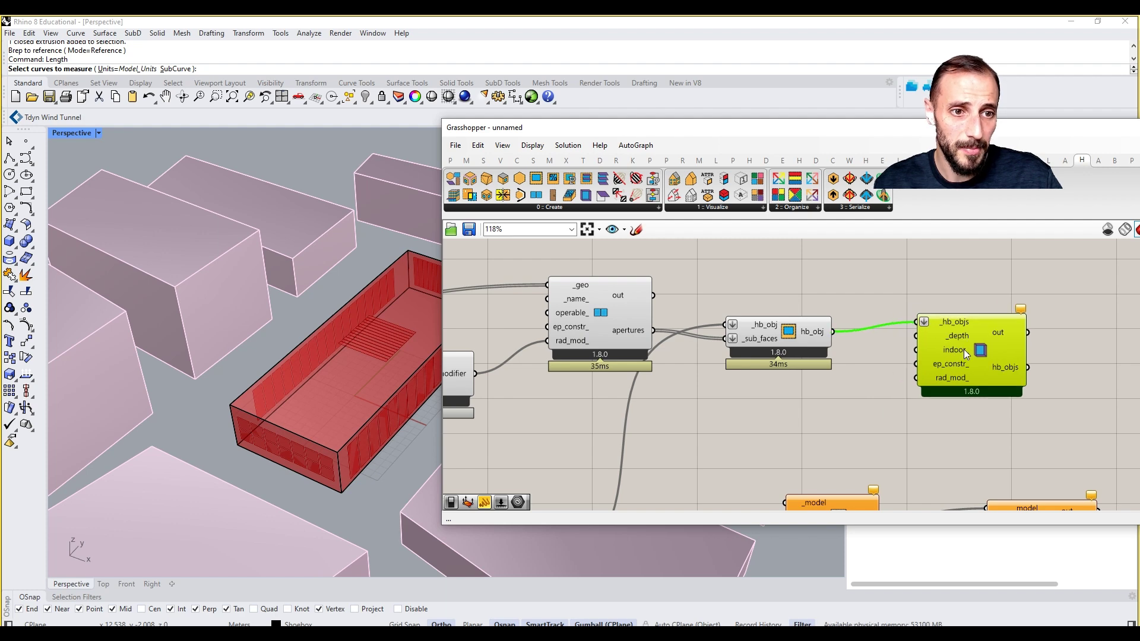
left_click(861, 391)
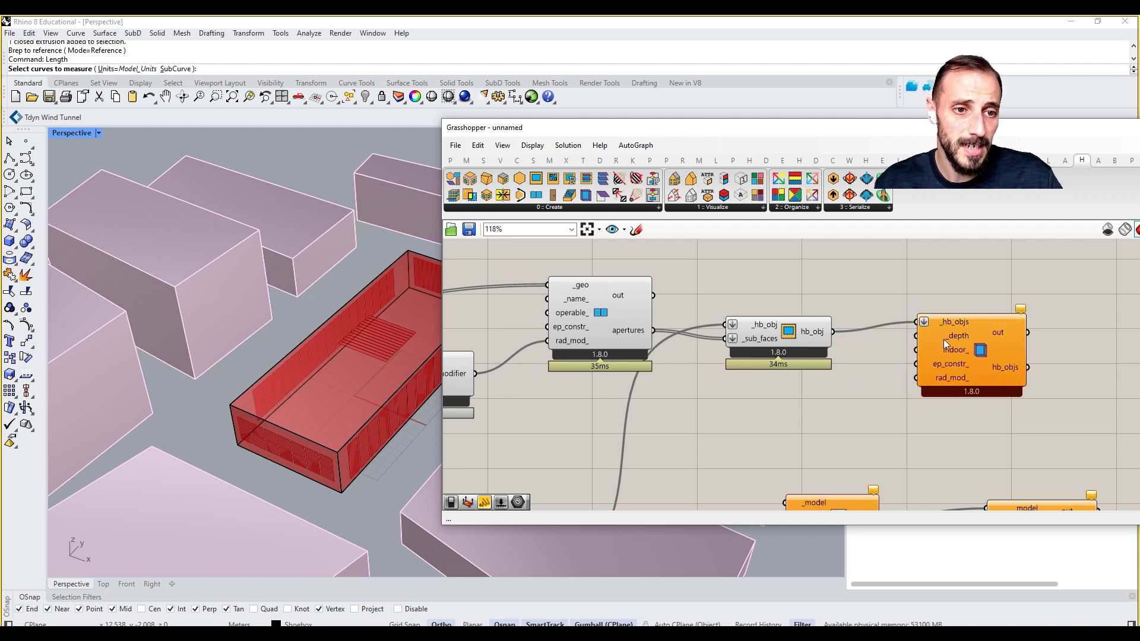
Drive the shade _depth with a 0.2 number slider and tidy the layout
double_click(803, 437)
type("0.2")
key("Return")
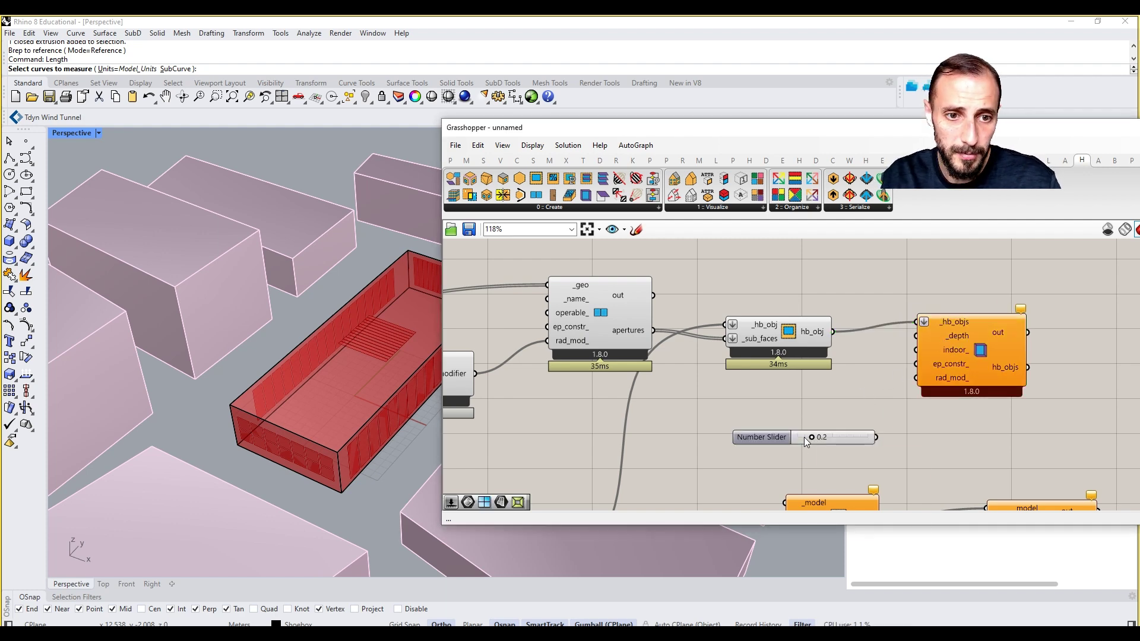
left_click_drag(850, 437, 916, 337)
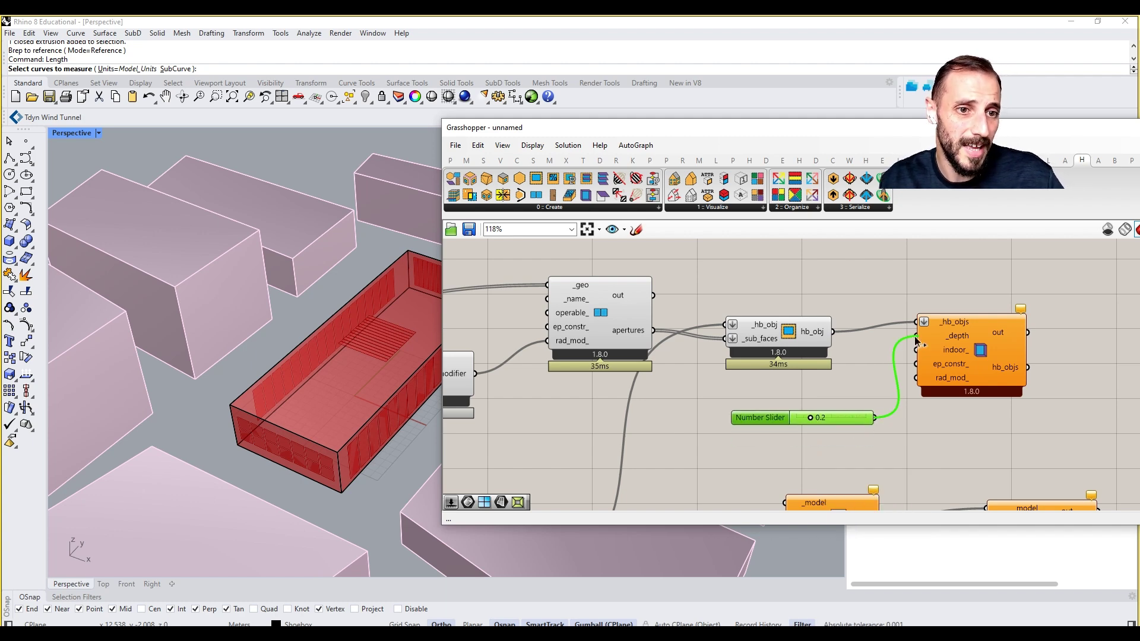
left_click_drag(958, 369, 959, 380)
right_click_drag(914, 430, 873, 363)
scroll(873, 363, "down", 3)
left_click_drag(985, 368, 1061, 416)
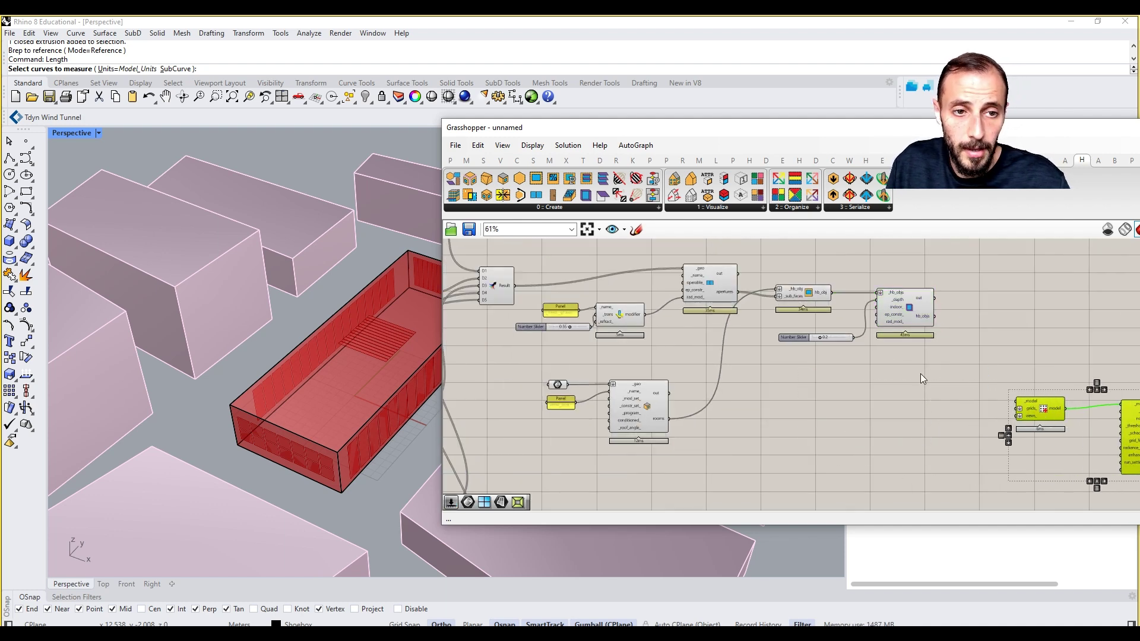
Move the Grasshopper window aside to reveal the surrounding buildings in Rhino
left_click(809, 387)
left_click_drag(648, 134, 823, 132)
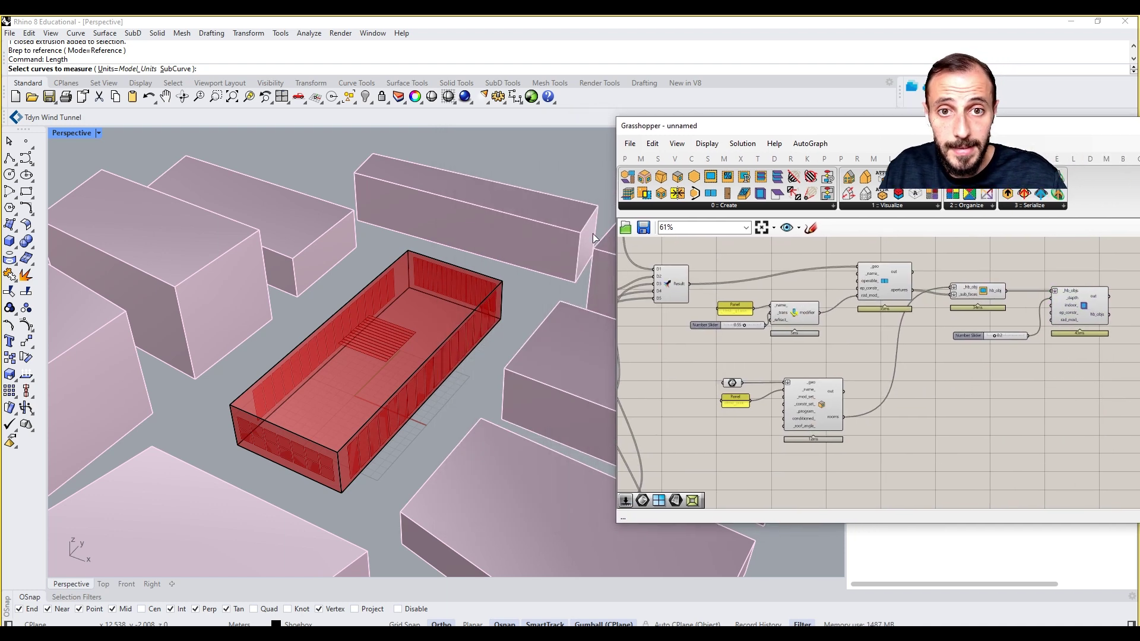
scroll(507, 339, "down", 5)
left_click(419, 413)
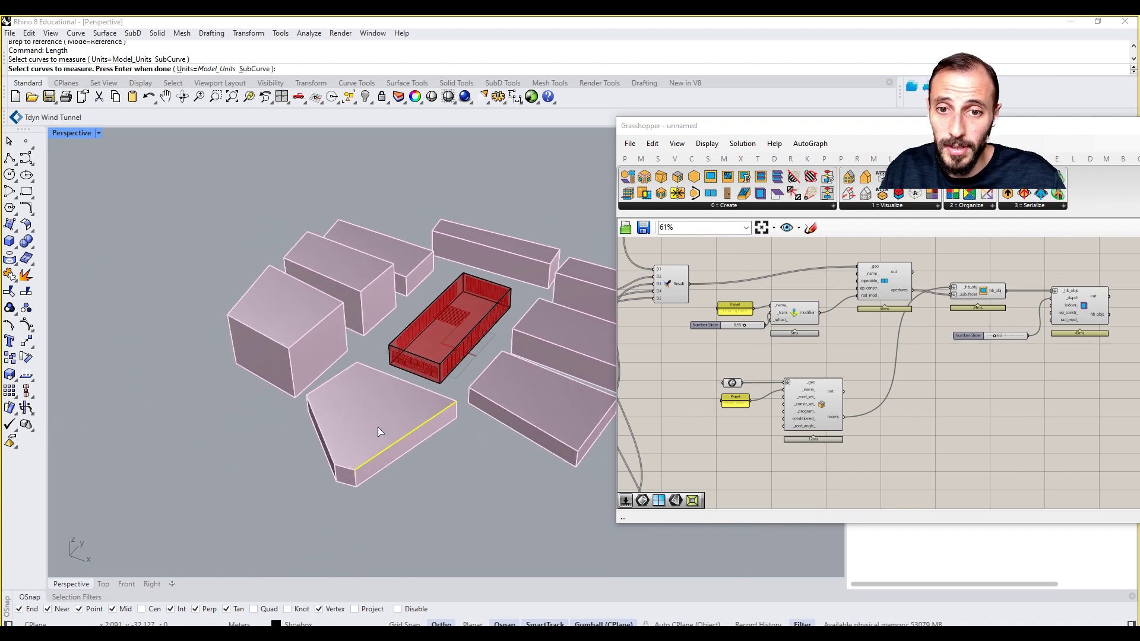
key("Escape")
Select the eight surrounding massing buildings, starting with the pentagonal one
left_click(383, 395)
left_click(294, 321, "shift")
left_click(338, 267, "shift")
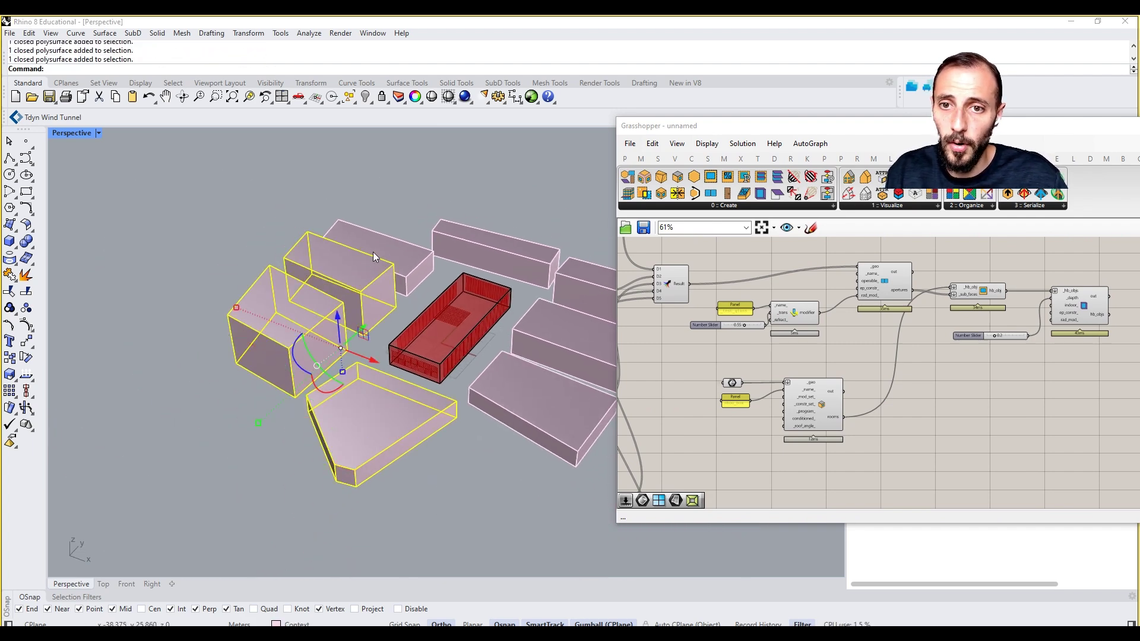
left_click(374, 250, "shift")
left_click(474, 239, "shift")
left_click(579, 273, "shift")
left_click(570, 334, "shift")
left_click(553, 422, "shift")
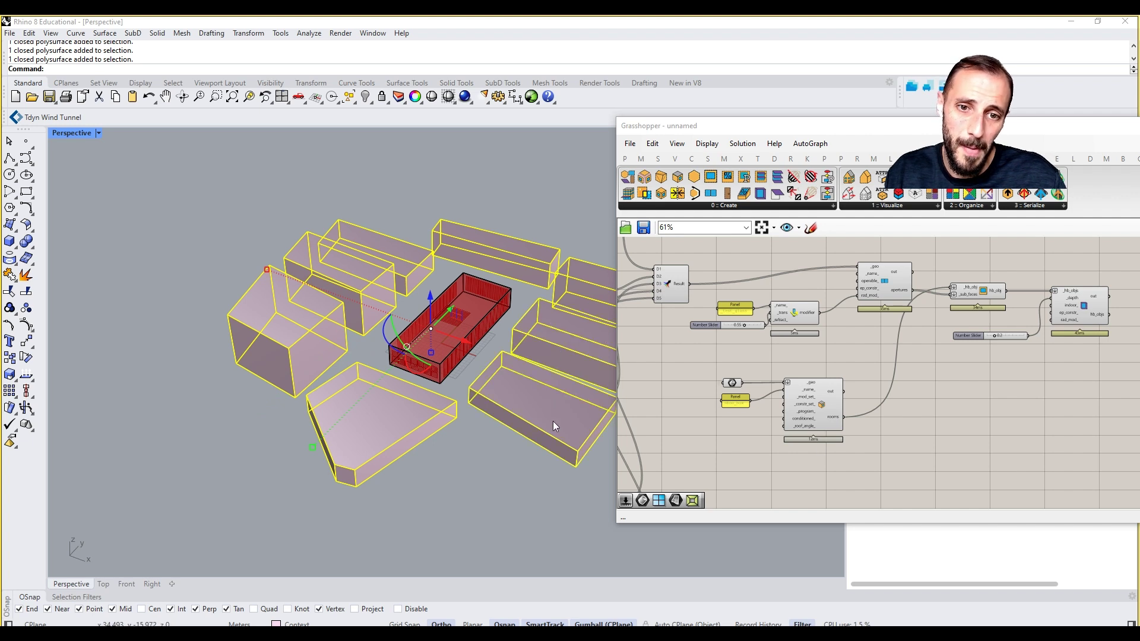
Add a Brep parameter and set the selected buildings into it as multiple breps
right_click_drag(828, 476, 837, 457)
double_click(796, 486)
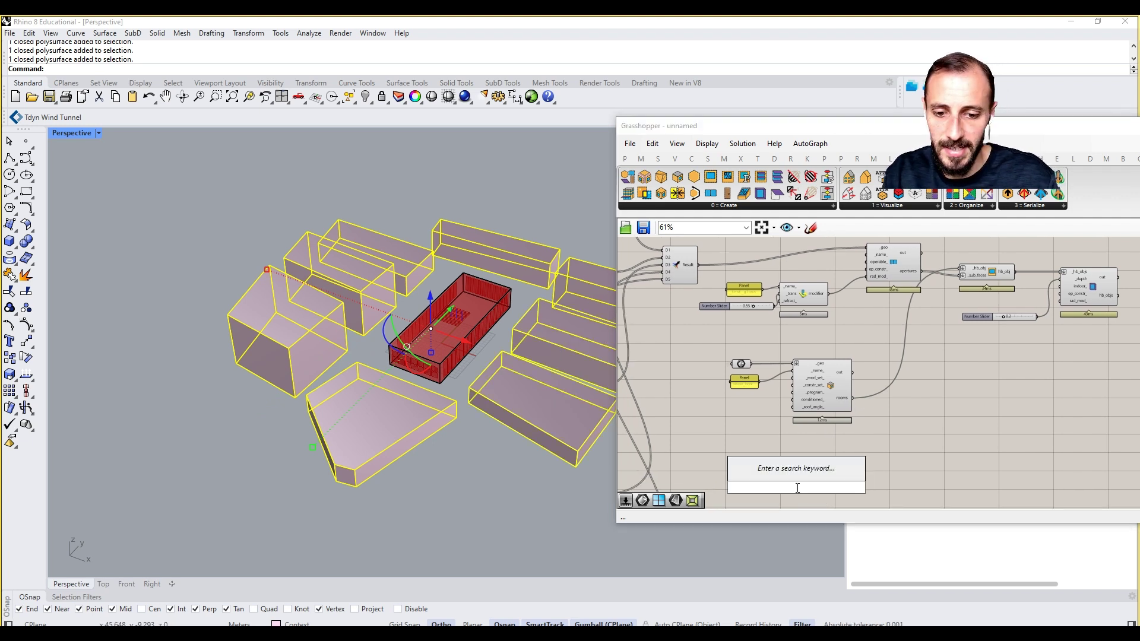
type("brep")
key("Return")
right_click(795, 487)
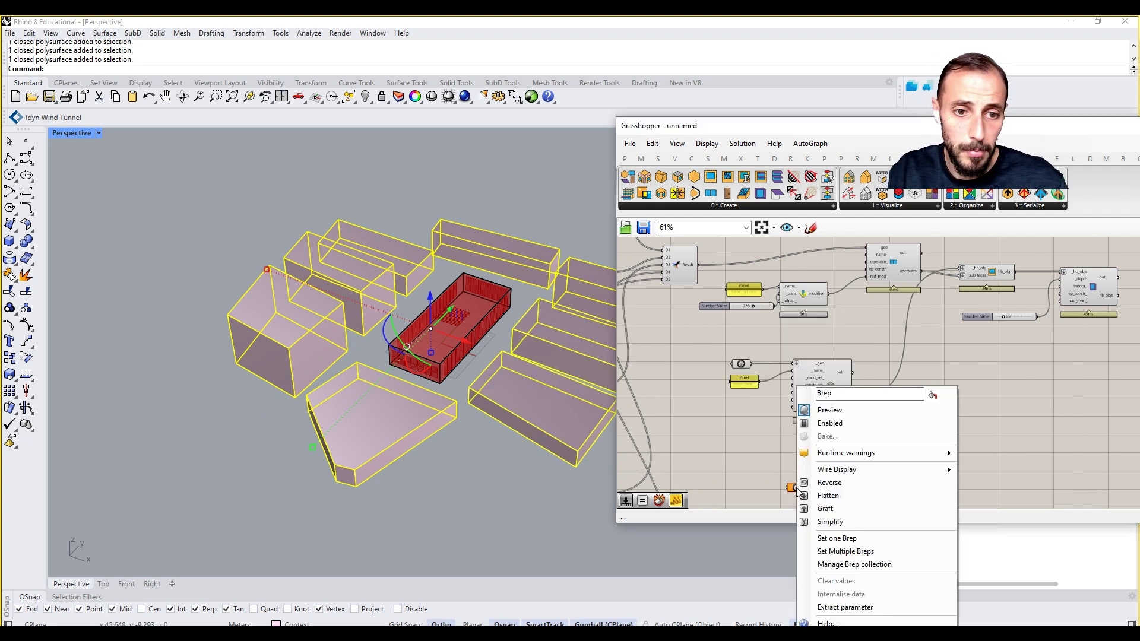
left_click(869, 551)
left_click(546, 373)
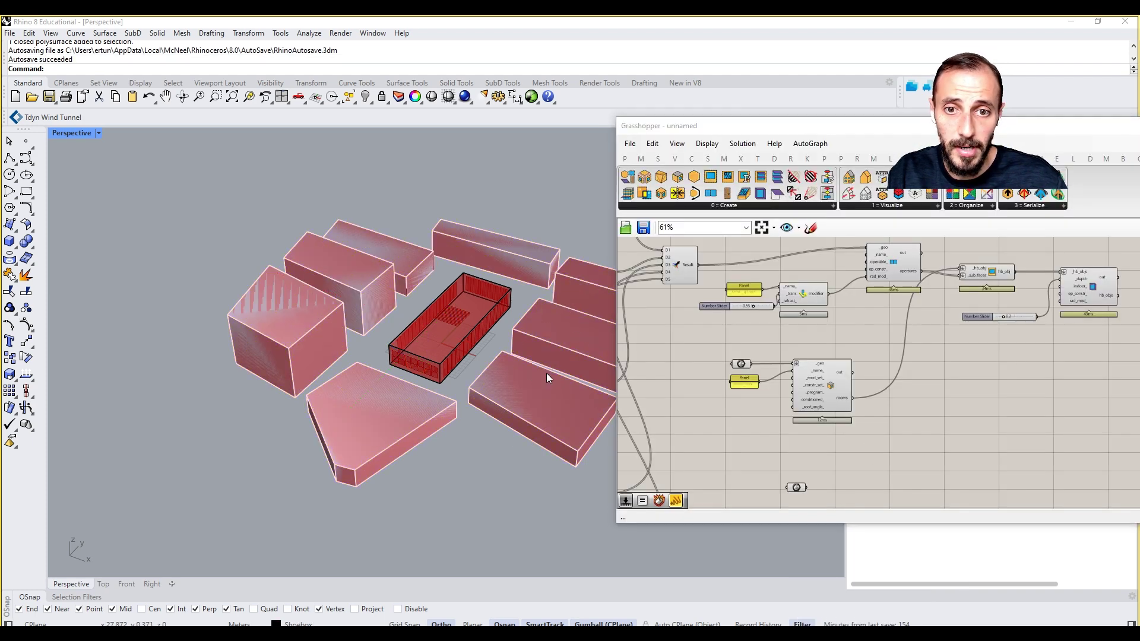
left_click(690, 205)
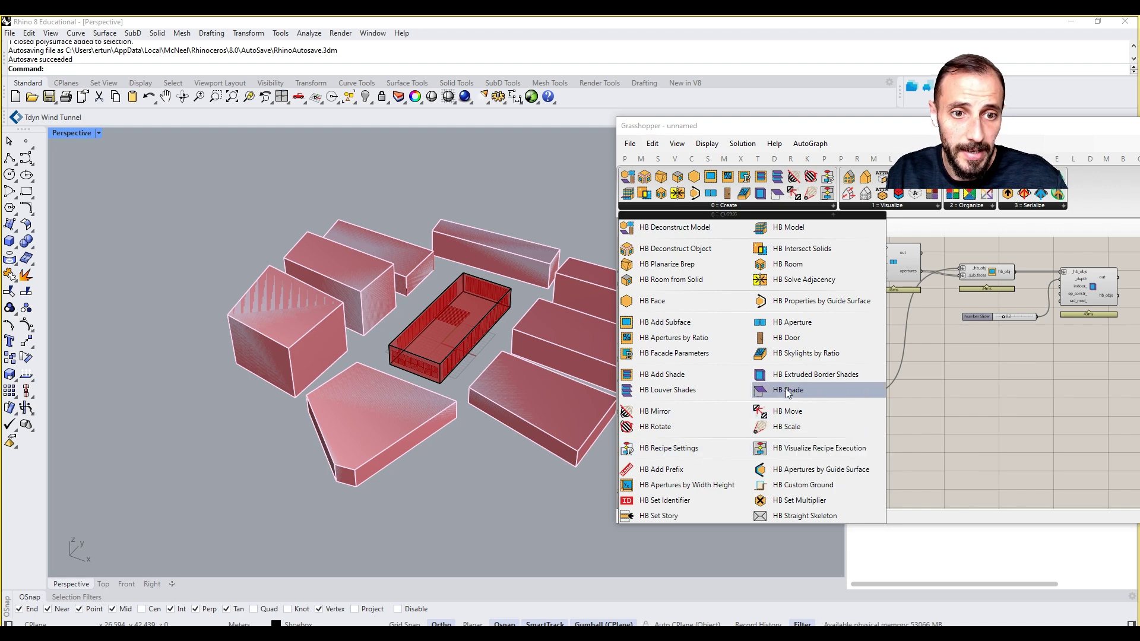
Add an HB Shade component with the context Brep parameter wired into _geo
left_click_drag(813, 374, 872, 463)
scroll(851, 483, "up", 2)
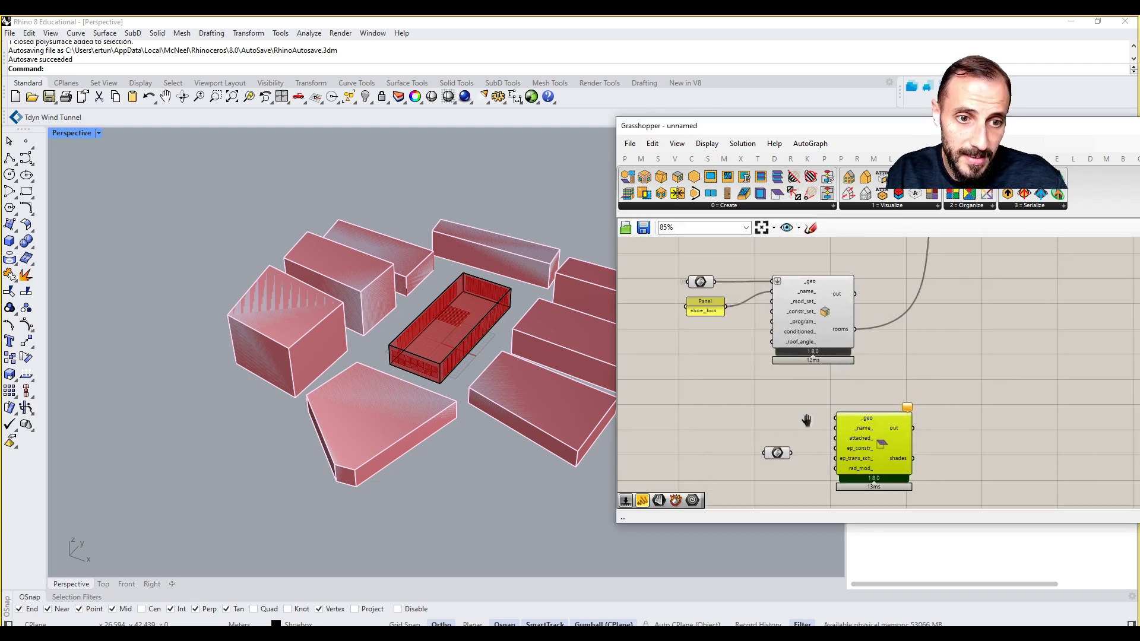
mouse_move(791, 438)
left_mouse_down()
mouse_move(834, 399)
mouse_move(760, 445)
mouse_move(773, 433)
mouse_move(763, 420)
left_mouse_up()
left_click(869, 442)
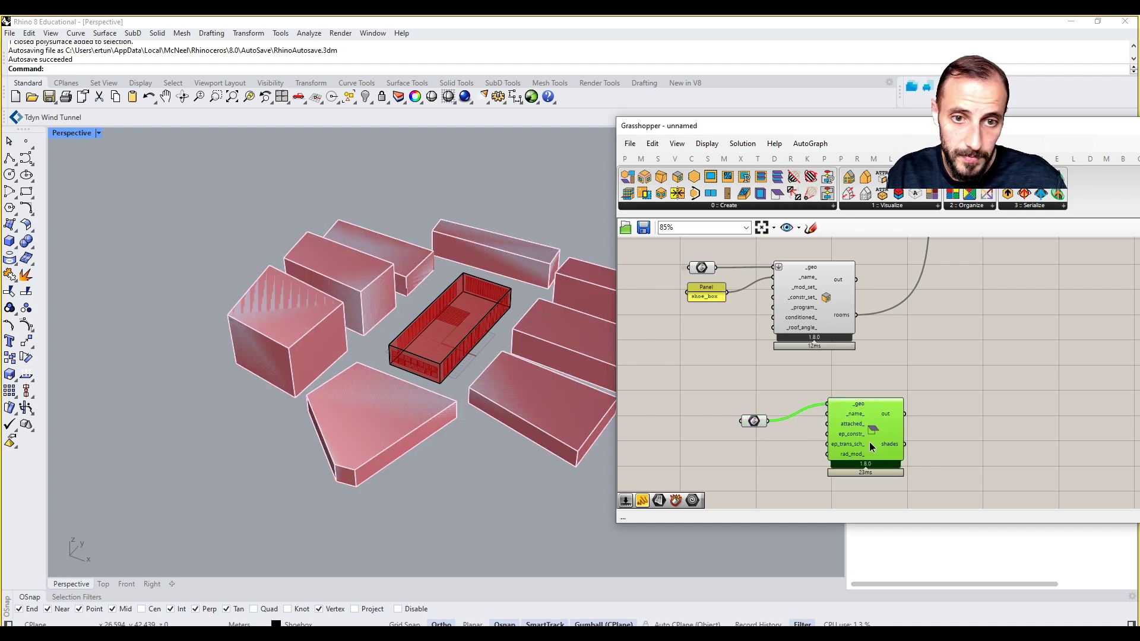
left_click(874, 376)
Group the aperture, room and shade component clusters separately with Ctrl+G
scroll(890, 381, "down", 2)
scroll(895, 380, "down", 3)
right_click_drag(881, 344, 863, 430)
scroll(831, 401, "up", 4)
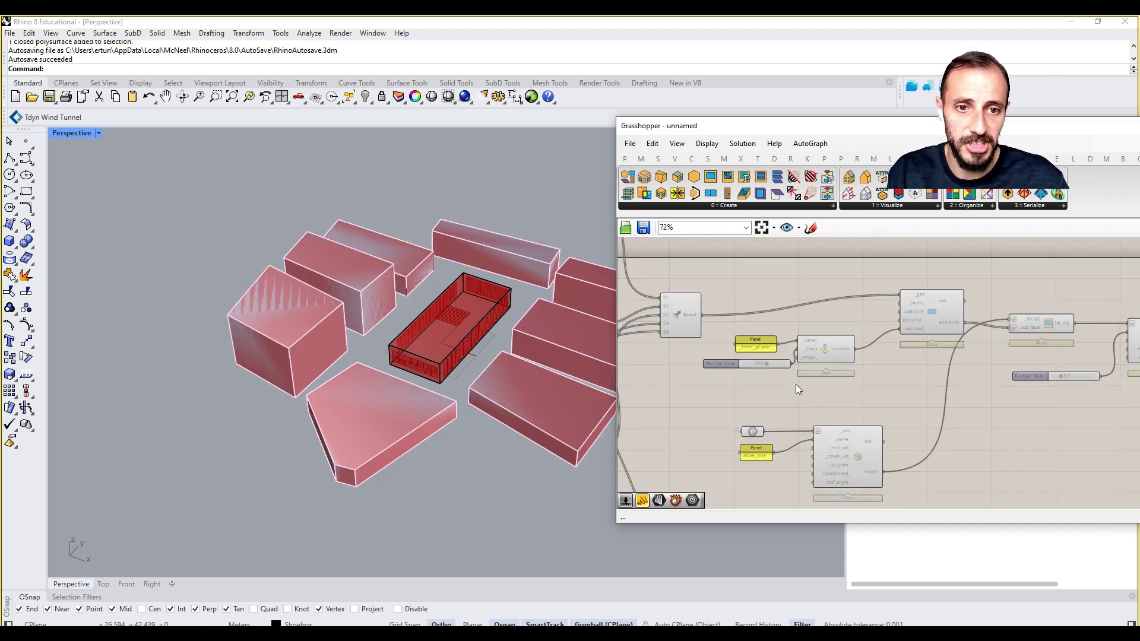
left_click_drag(946, 265, 722, 382)
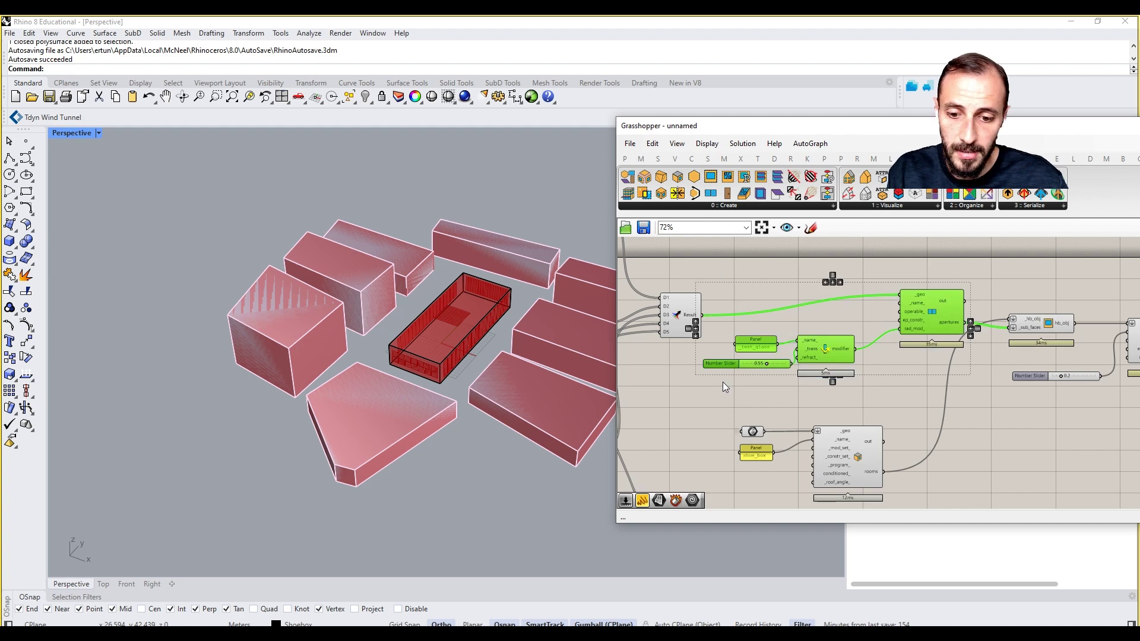
key("ctrl+g")
right_click_drag(950, 416, 952, 378)
left_click_drag(952, 377, 707, 469)
key("ctrl+g")
right_click_drag(847, 484, 855, 367)
left_click_drag(940, 369, 756, 468)
key("ctrl+g")
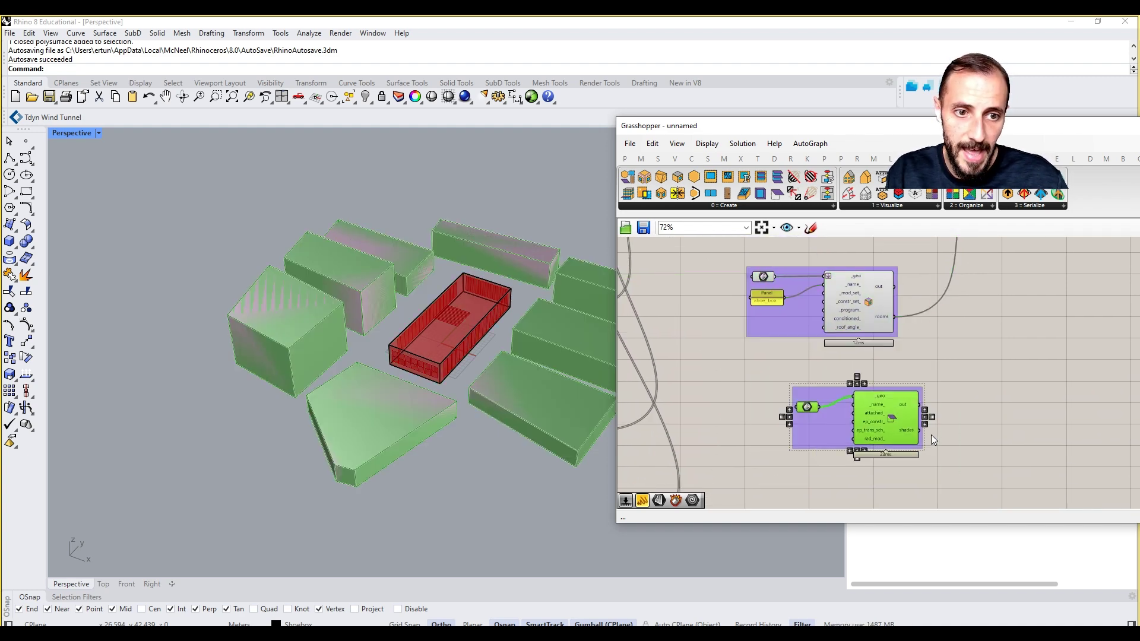
left_click_drag(906, 430, 886, 433)
left_click(726, 417)
Pan and tilt the 3D view toward the shoebox and recentre the canvas
right_click_drag(449, 379, 422, 408, "shift")
scroll(445, 363, "up", 6)
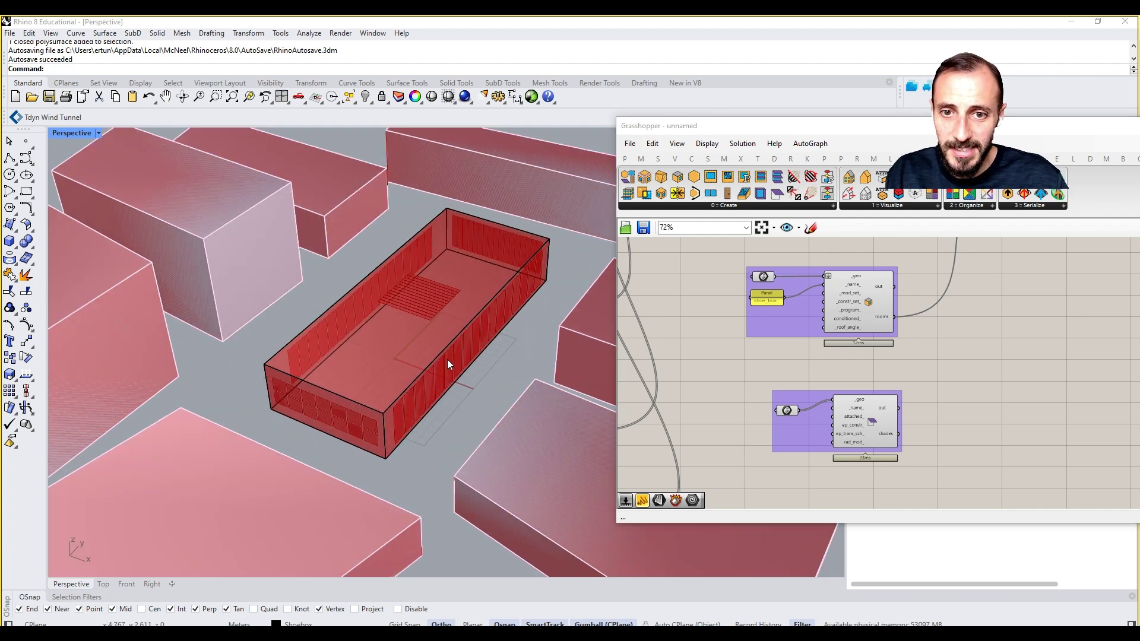
right_click_drag(1048, 376, 992, 453)
right_click_drag(918, 404, 887, 439)
right_click_drag(1019, 415, 934, 420)
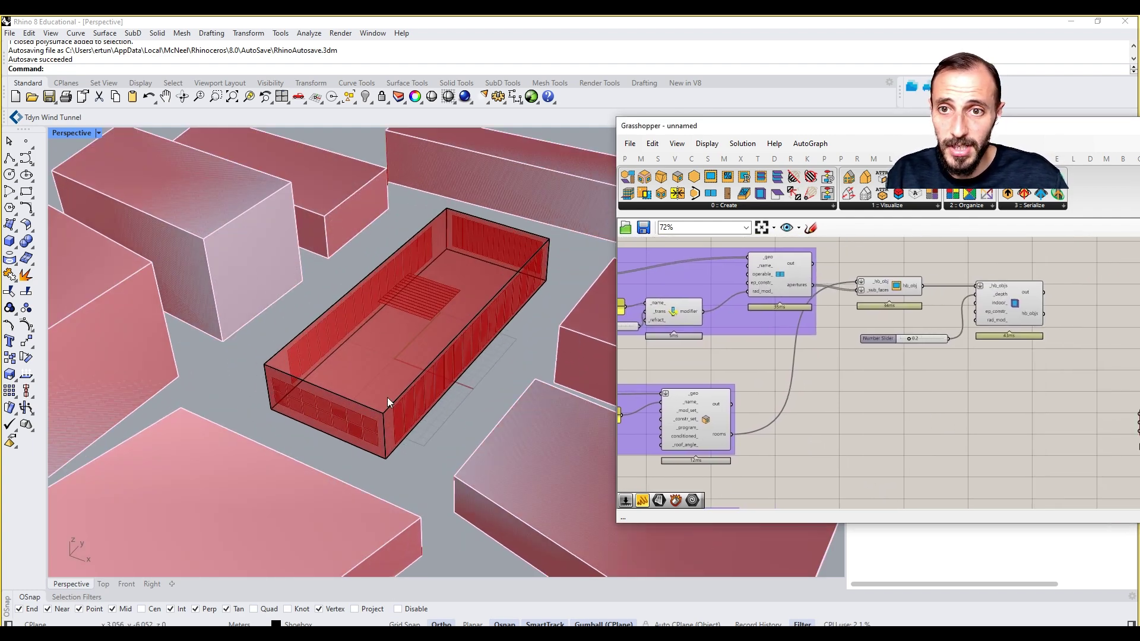
right_click_drag(387, 397, 402, 385)
scroll(403, 382, "up", 2)
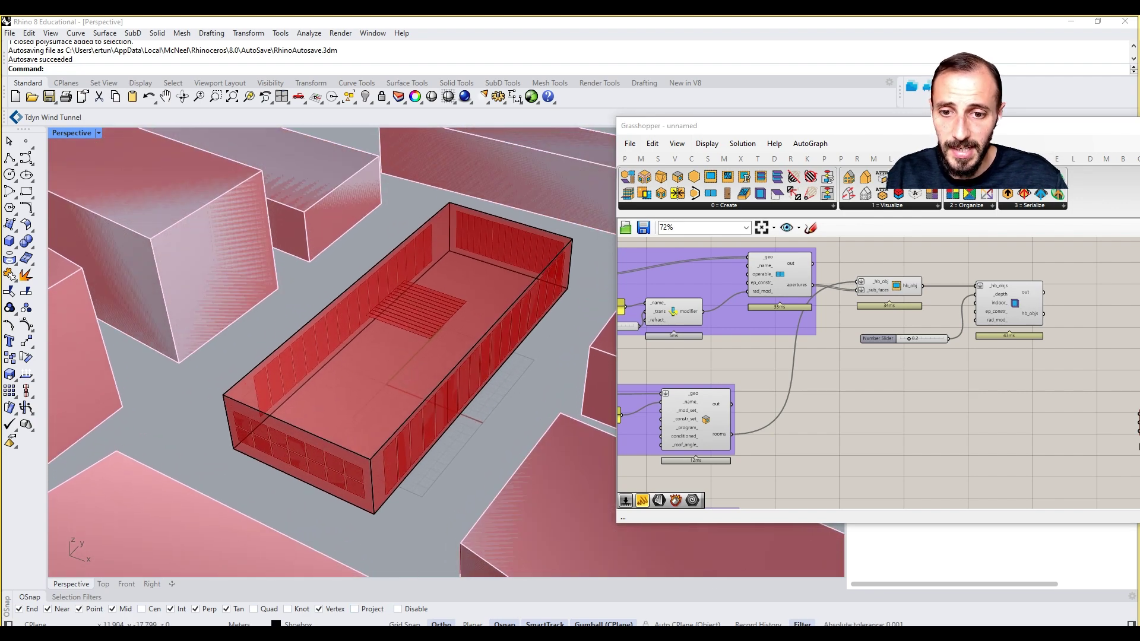